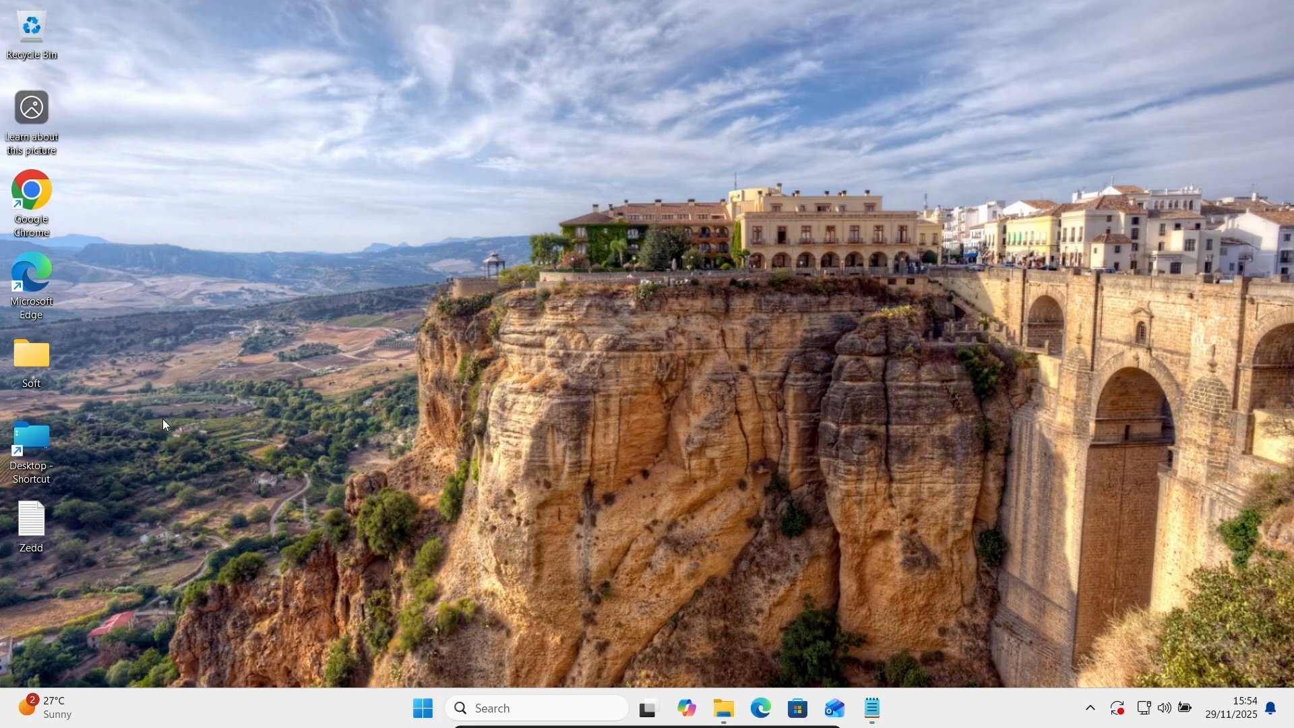
Launch sqldeveloper.exe from Soft > sqldeveloper-24.3.1.347.1826-x64 > sqldeveloper, then minimize Explorer.
double_click(30, 358)
click(450, 158)
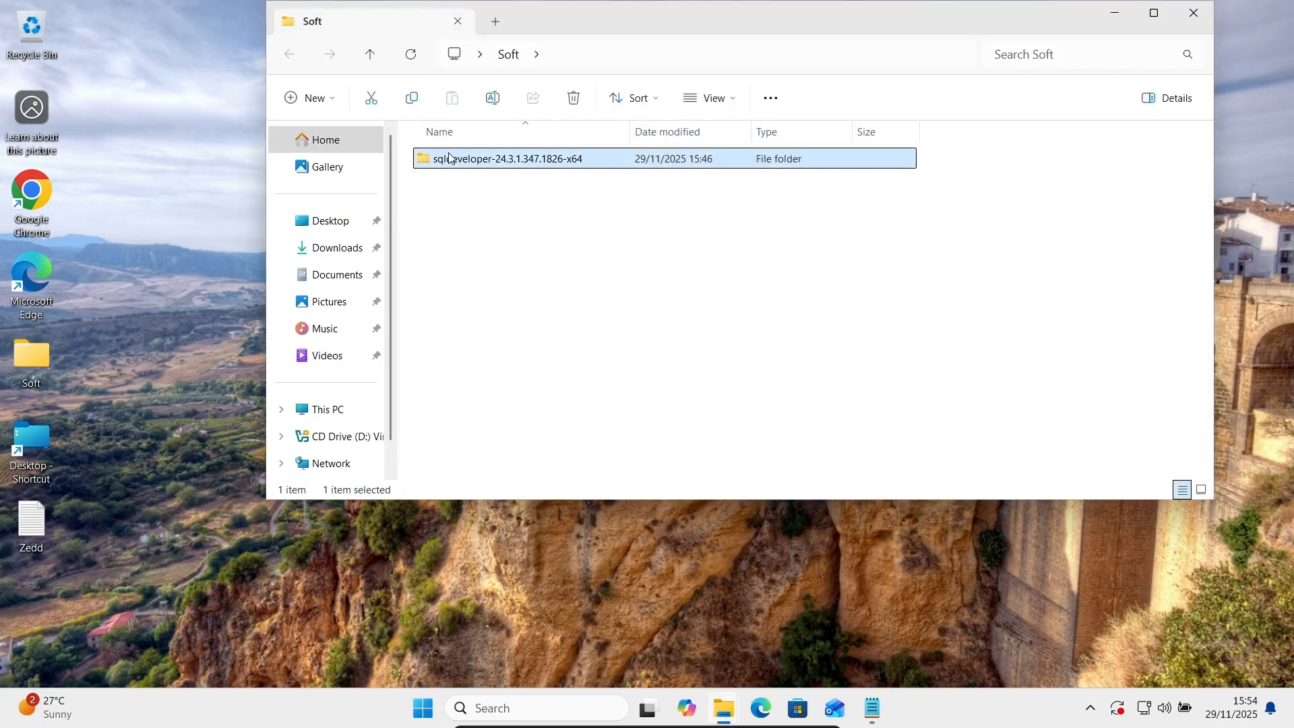
double_click(451, 158)
double_click(451, 157)
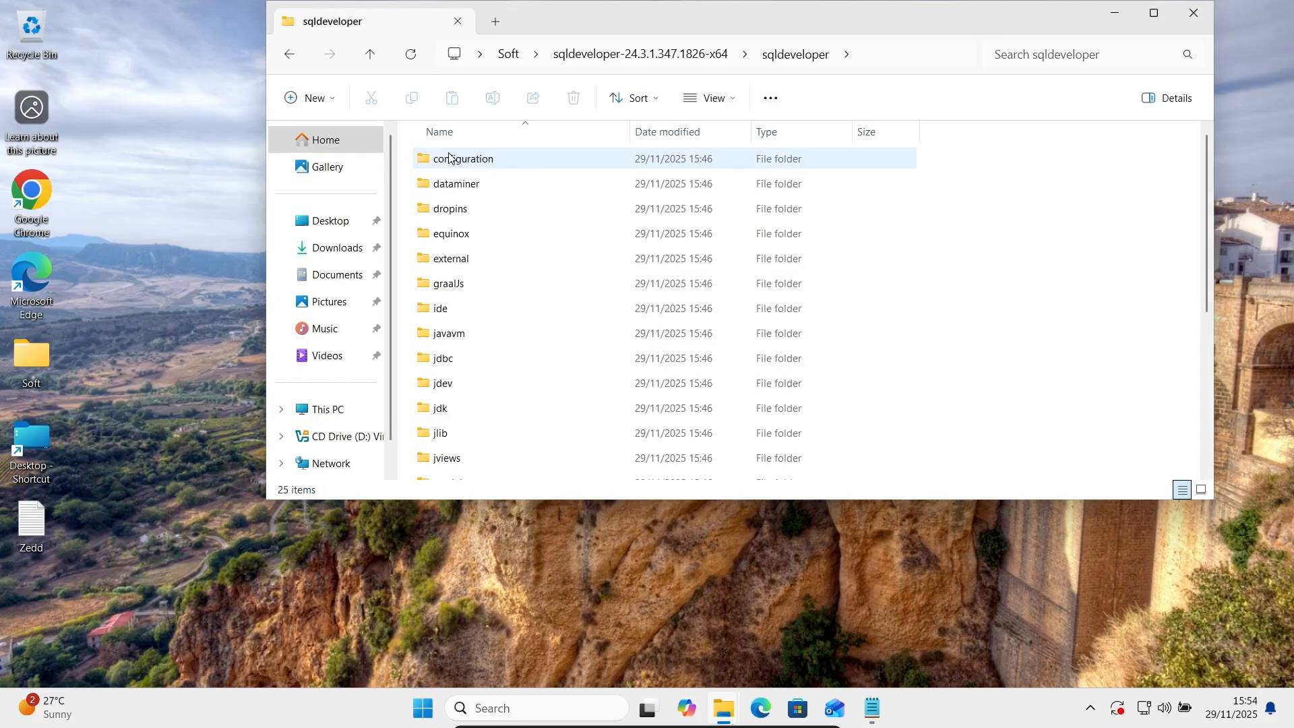
click(1153, 17)
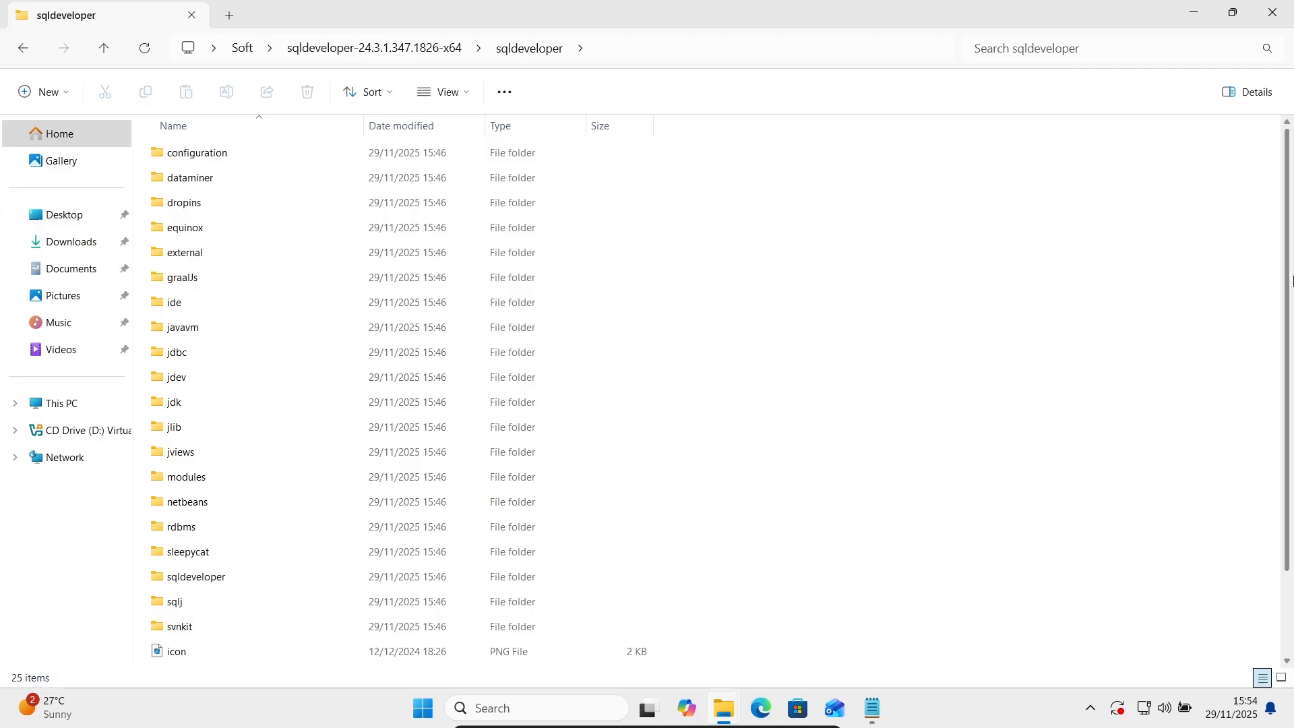
scroll(1288, 283, down, 2)
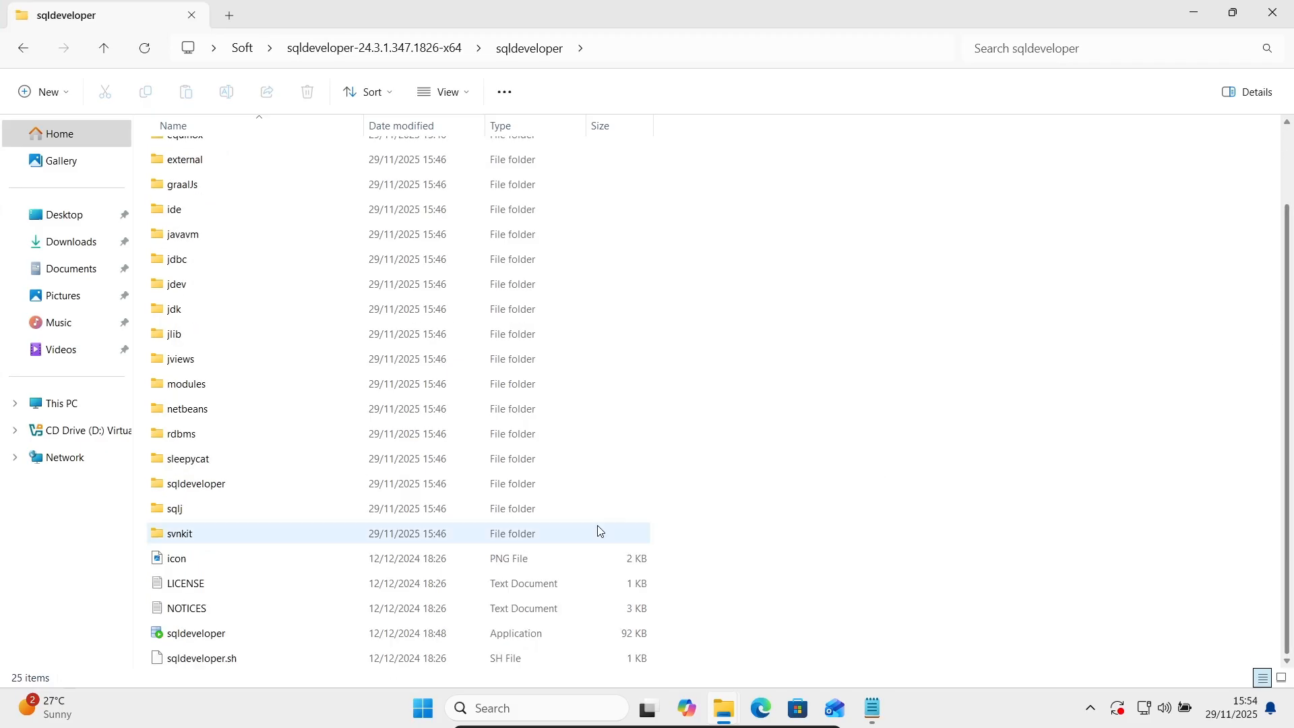
click(215, 636)
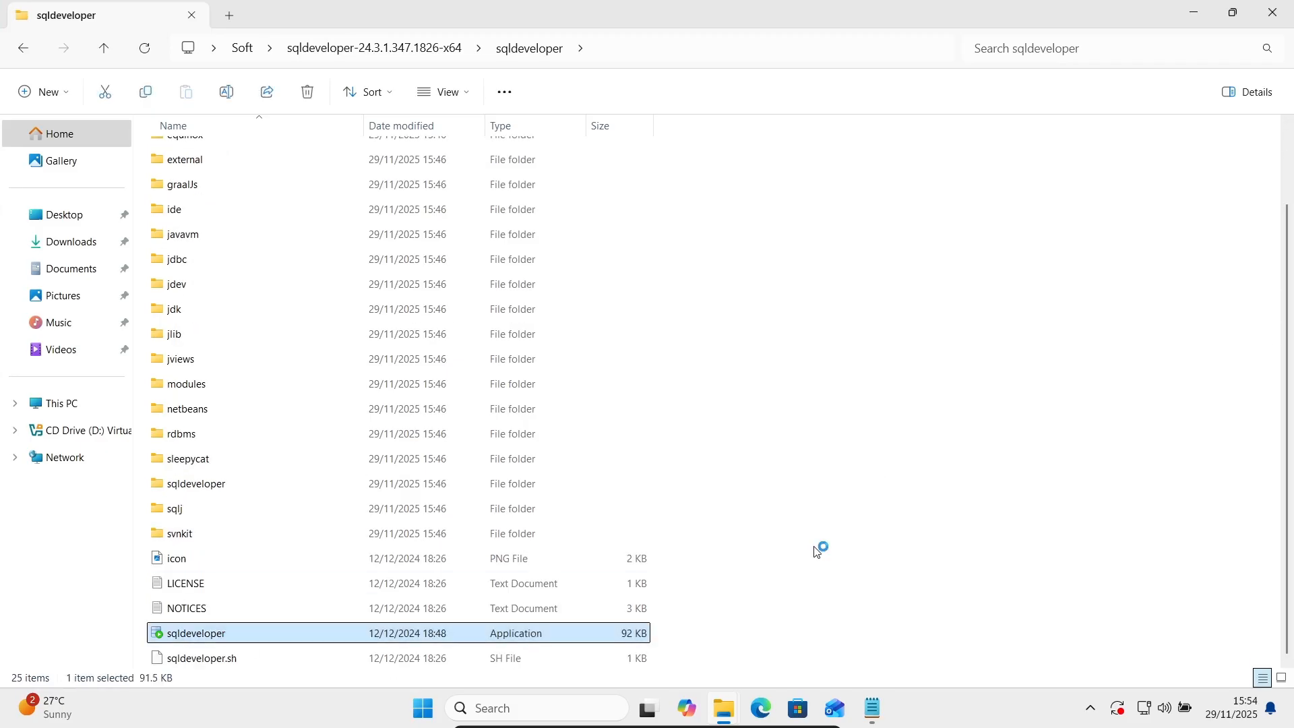
click(1195, 15)
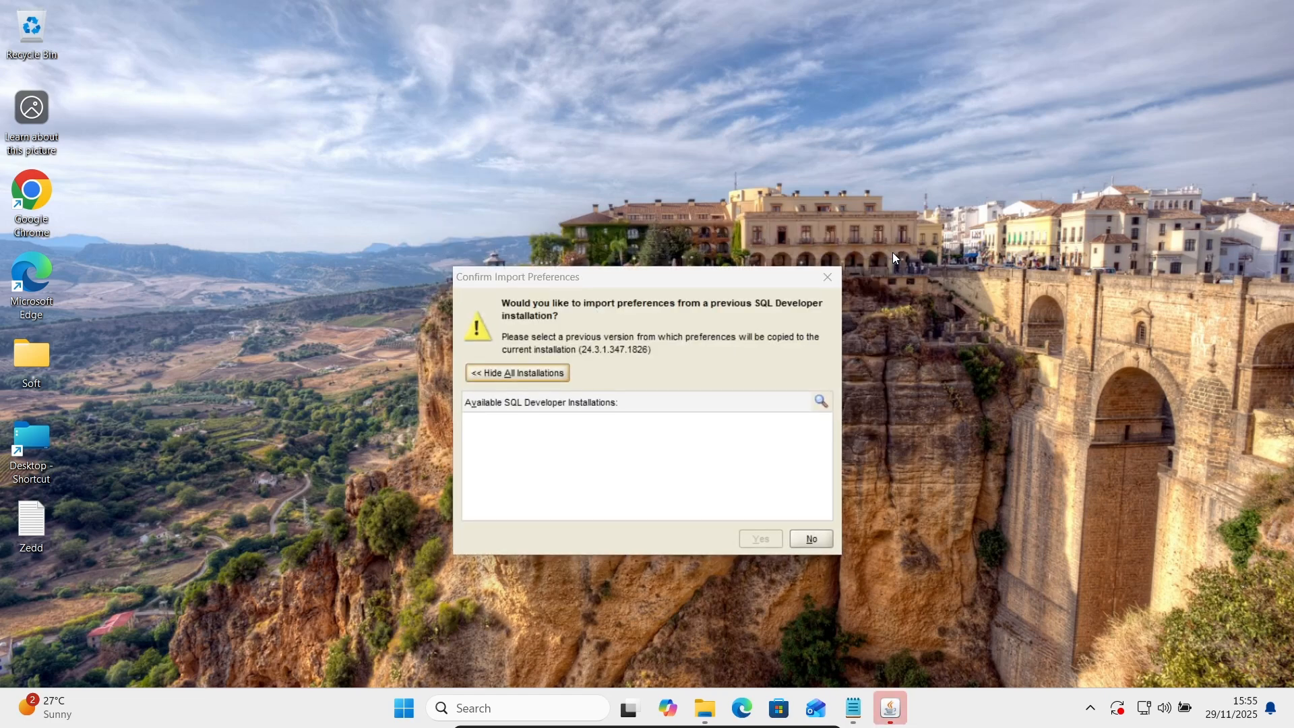
Decline importing preferences and acknowledge the Oracle Usage Tracking notice.
click(804, 540)
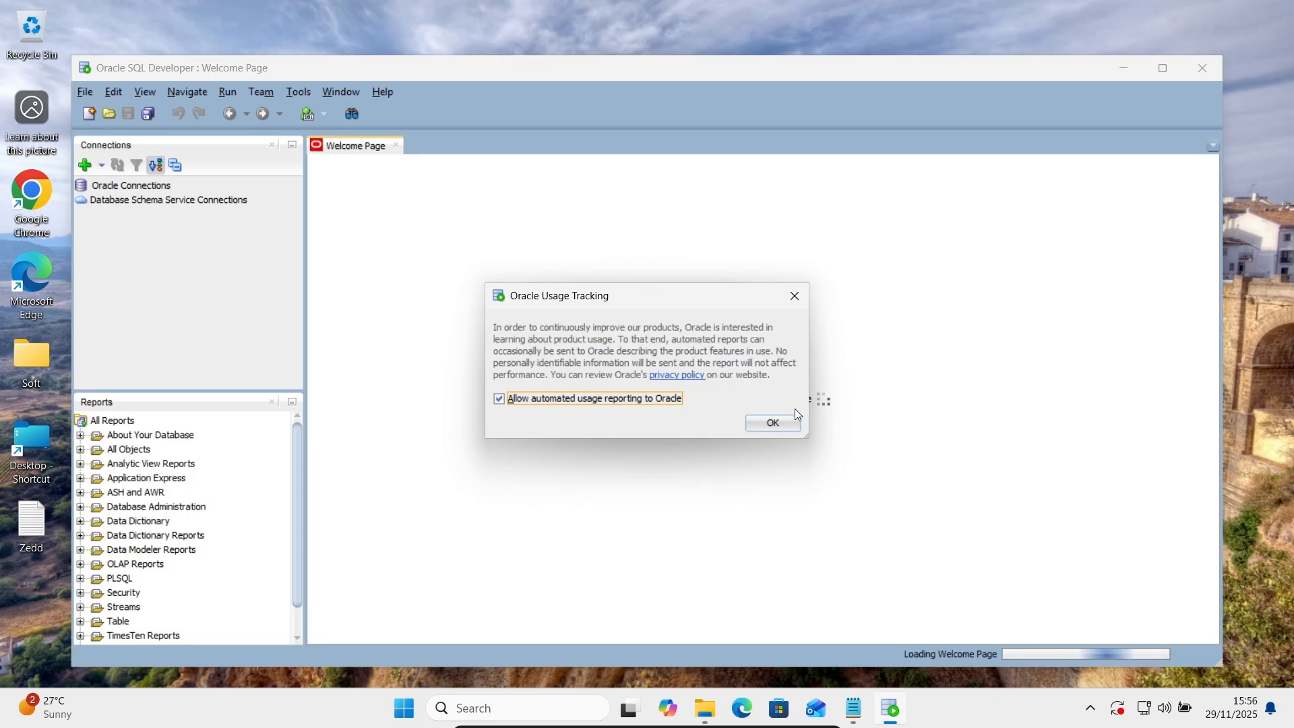
click(768, 423)
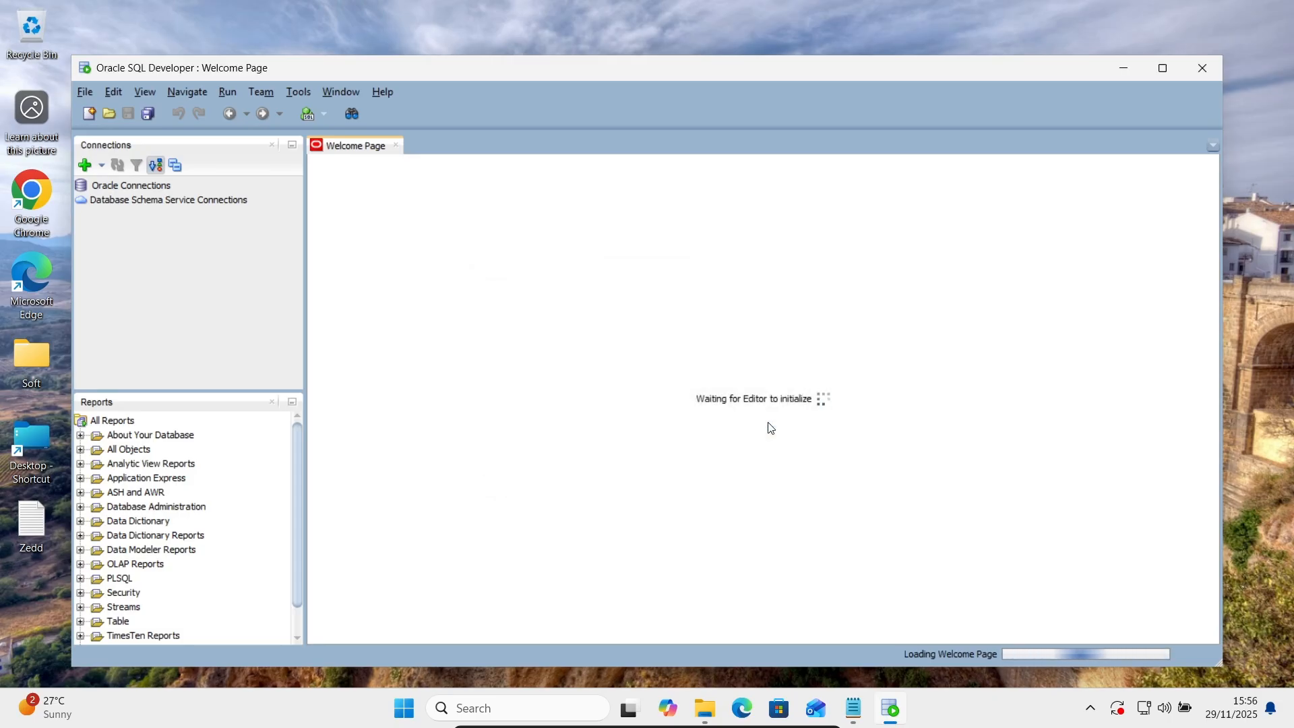
Open SQL Plus from Windows search and enter system as the user name.
click(482, 708)
text(sql)
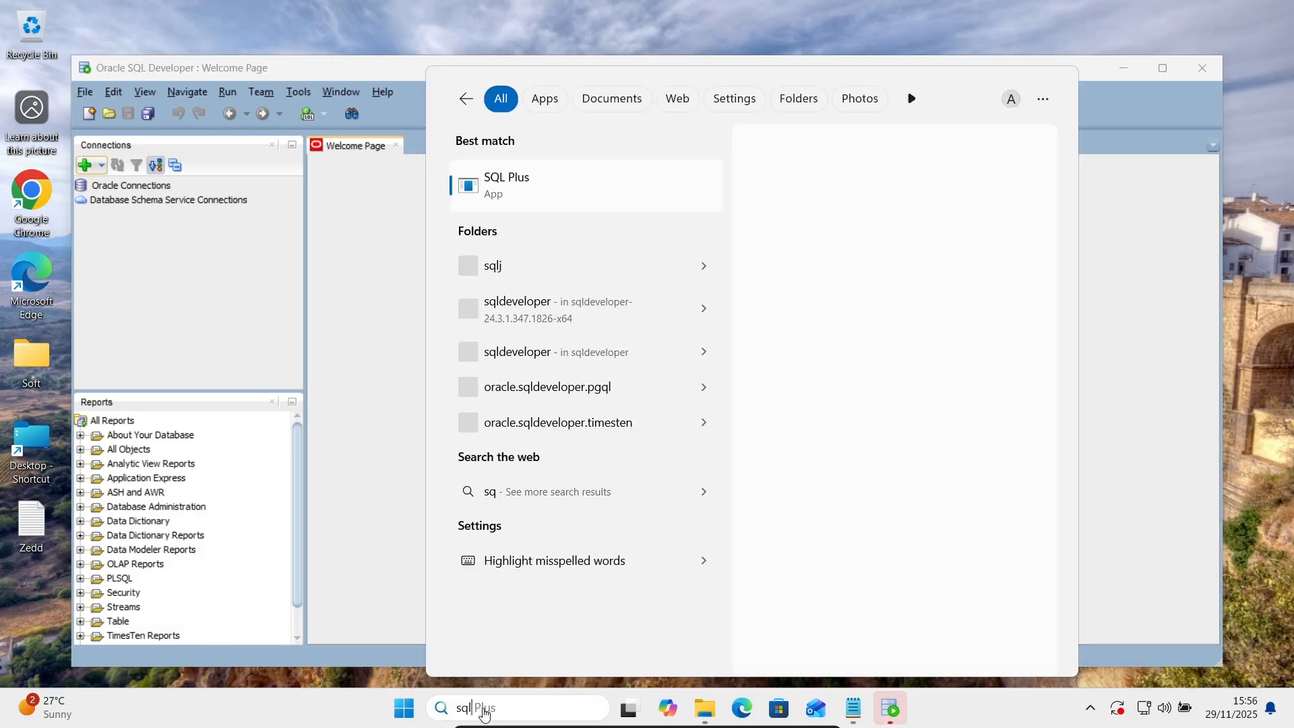
text(plus)
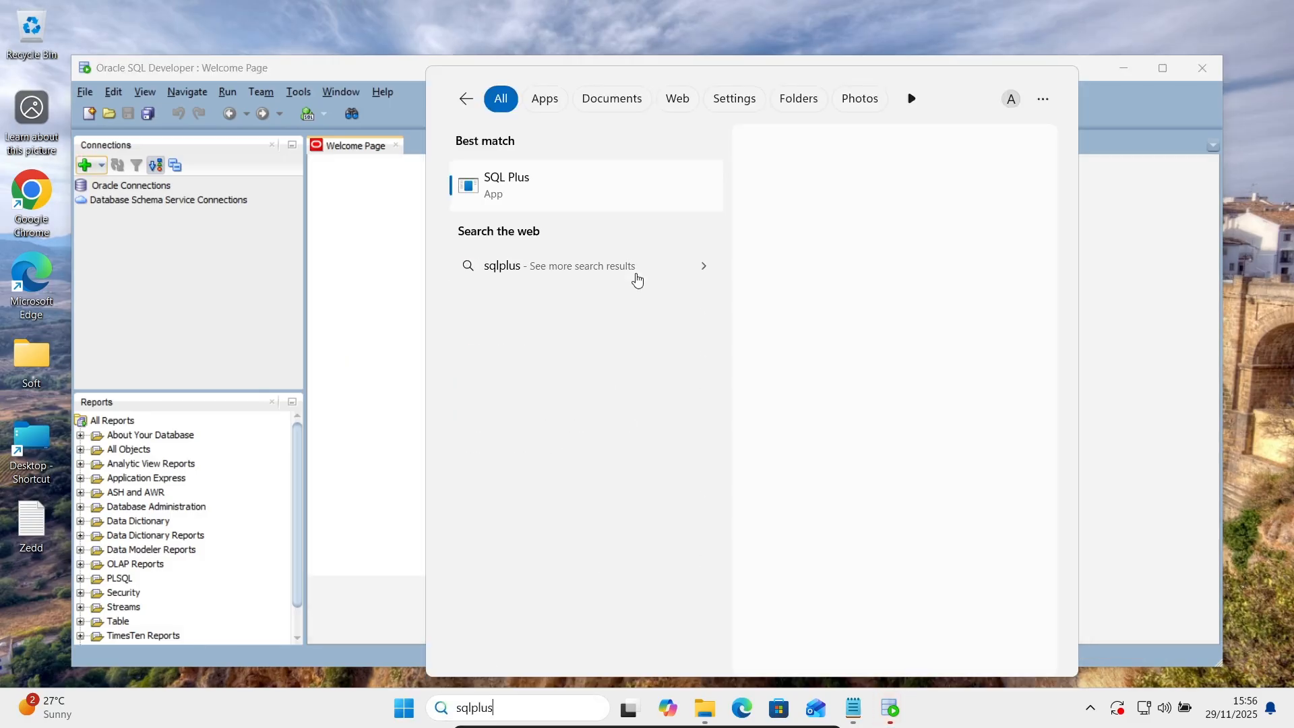
click(513, 196)
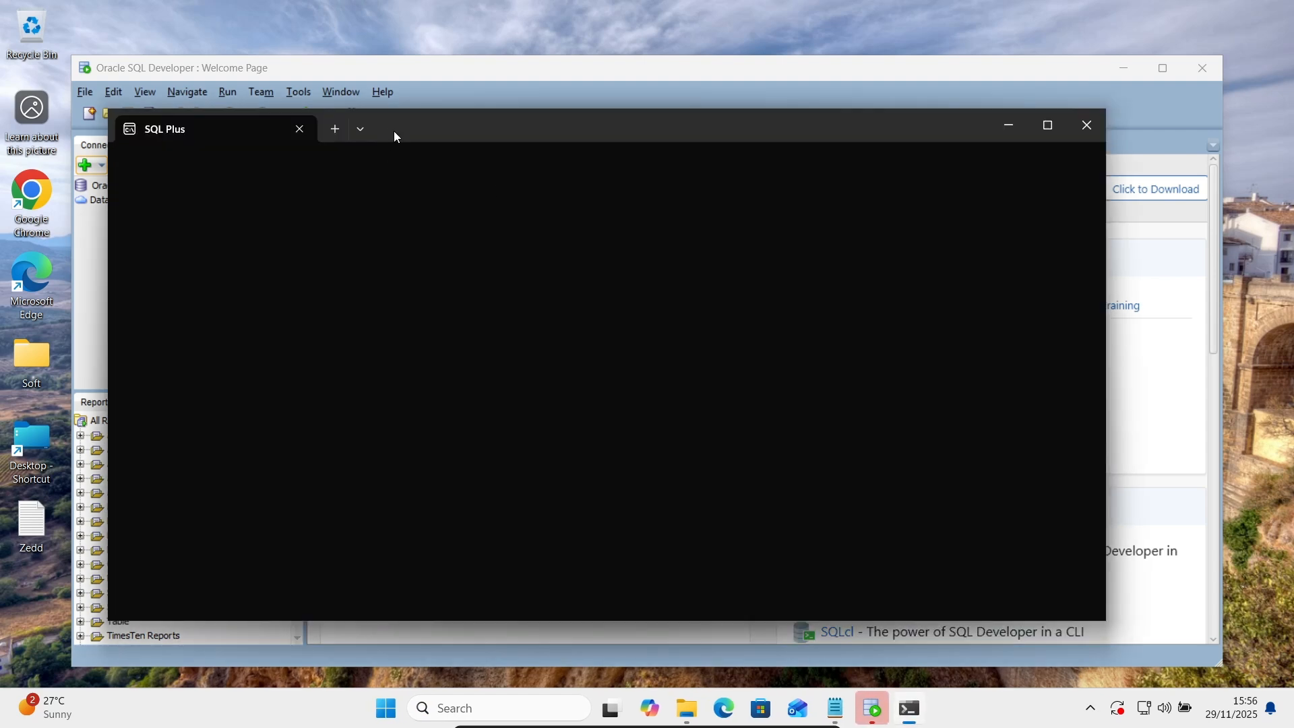
drag(393, 131, 629, 221)
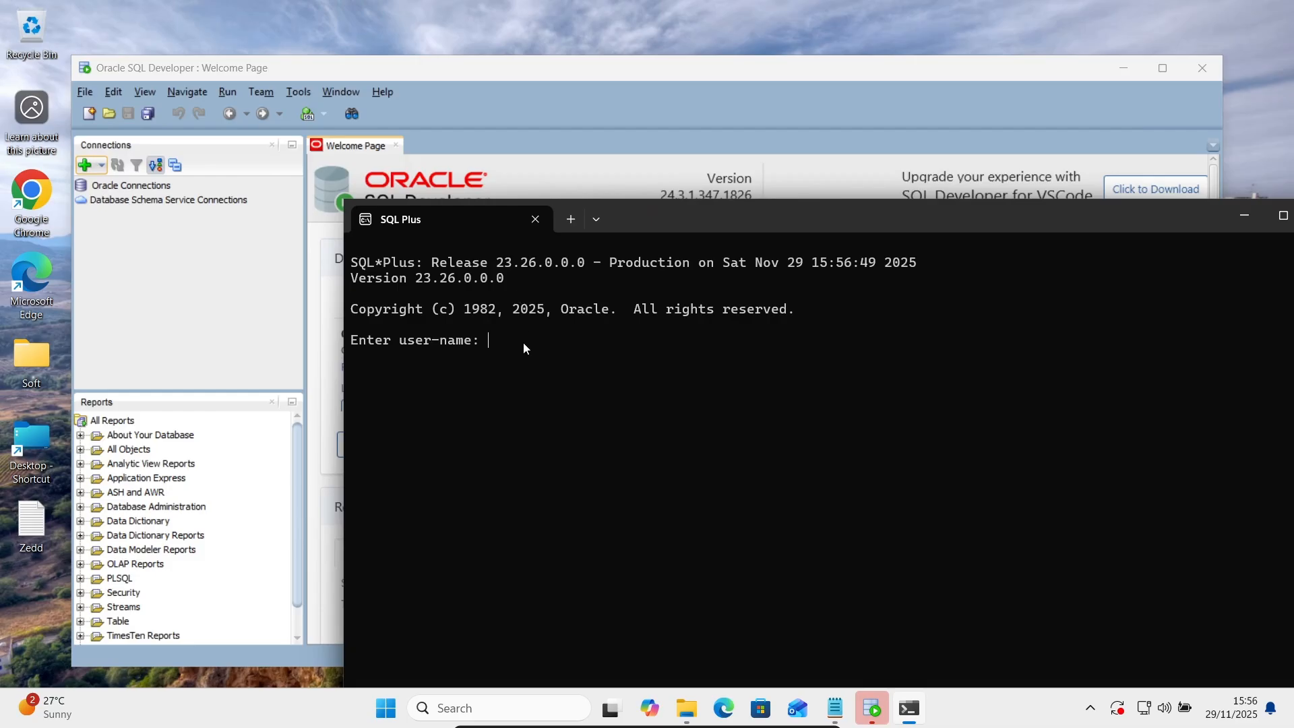
text(system)
key(Return)
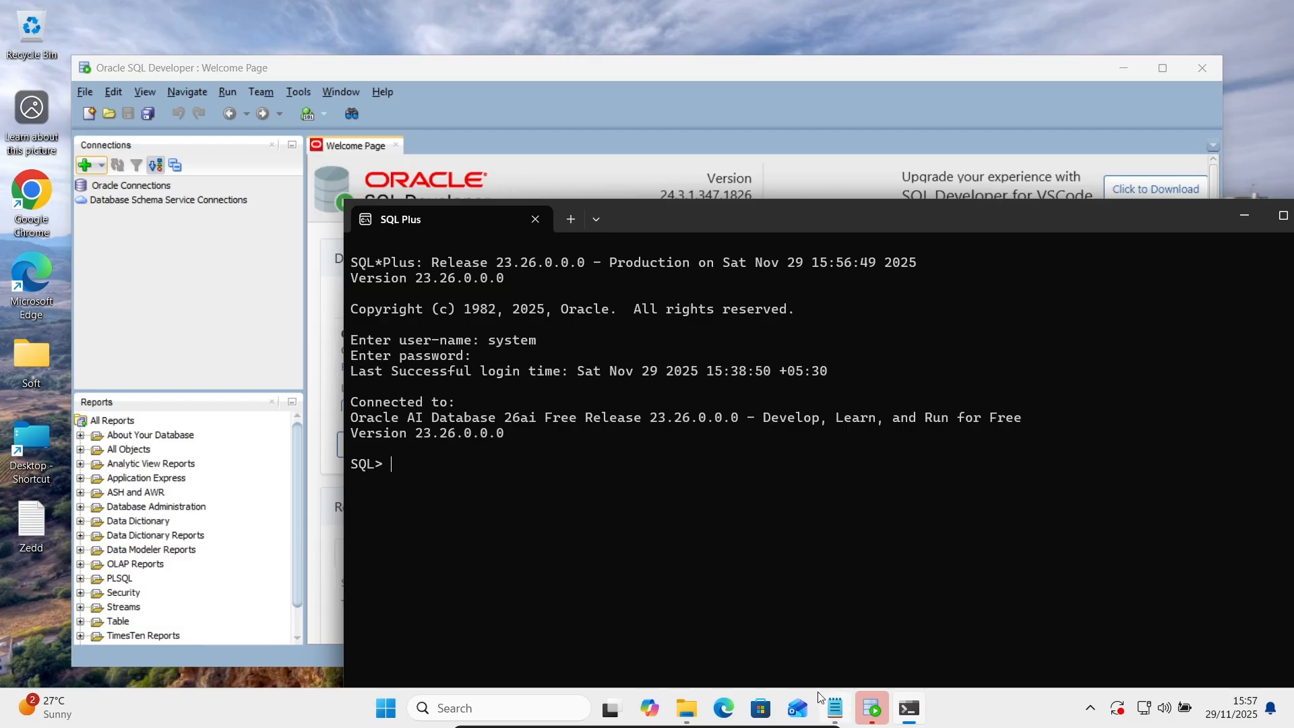
Copy the SELECT instance_name FROM v$instance query from Zedd.txt and run it in SQL Plus.
click(834, 707)
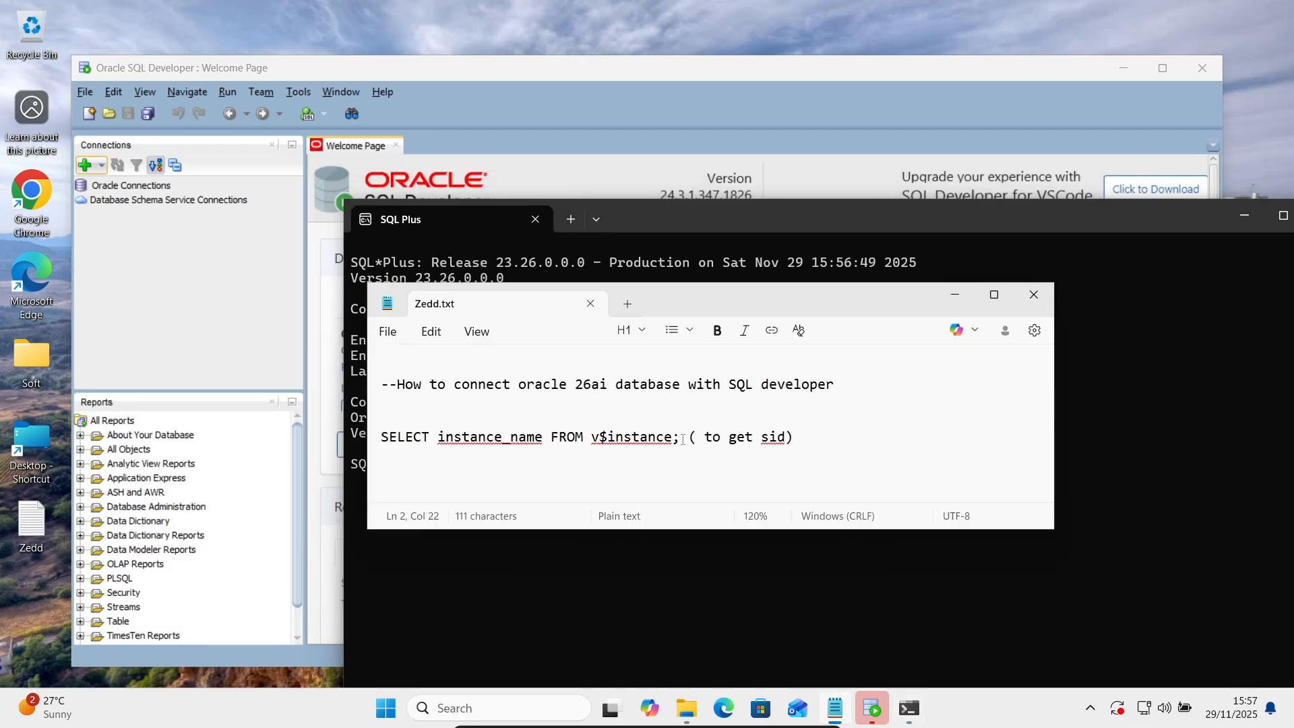
drag(680, 440, 453, 416)
key(ctrl+c)
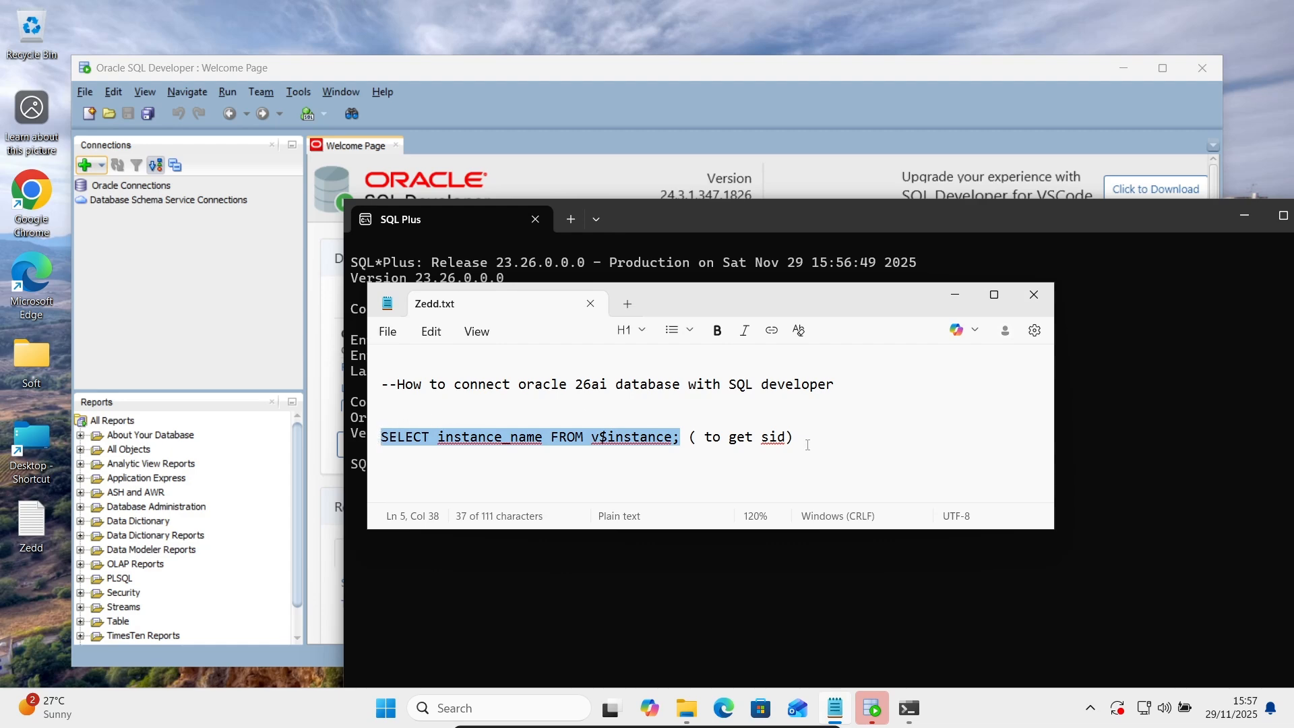
click(1103, 392)
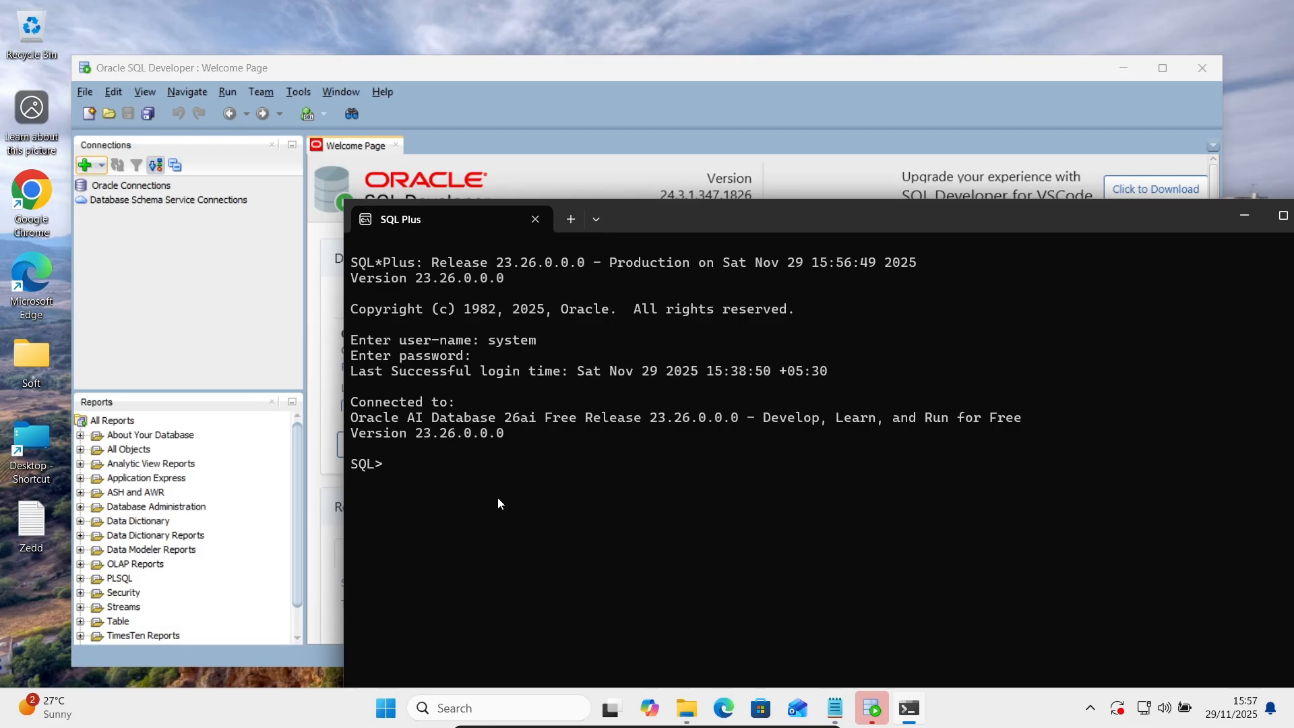
key(ctrl+v)
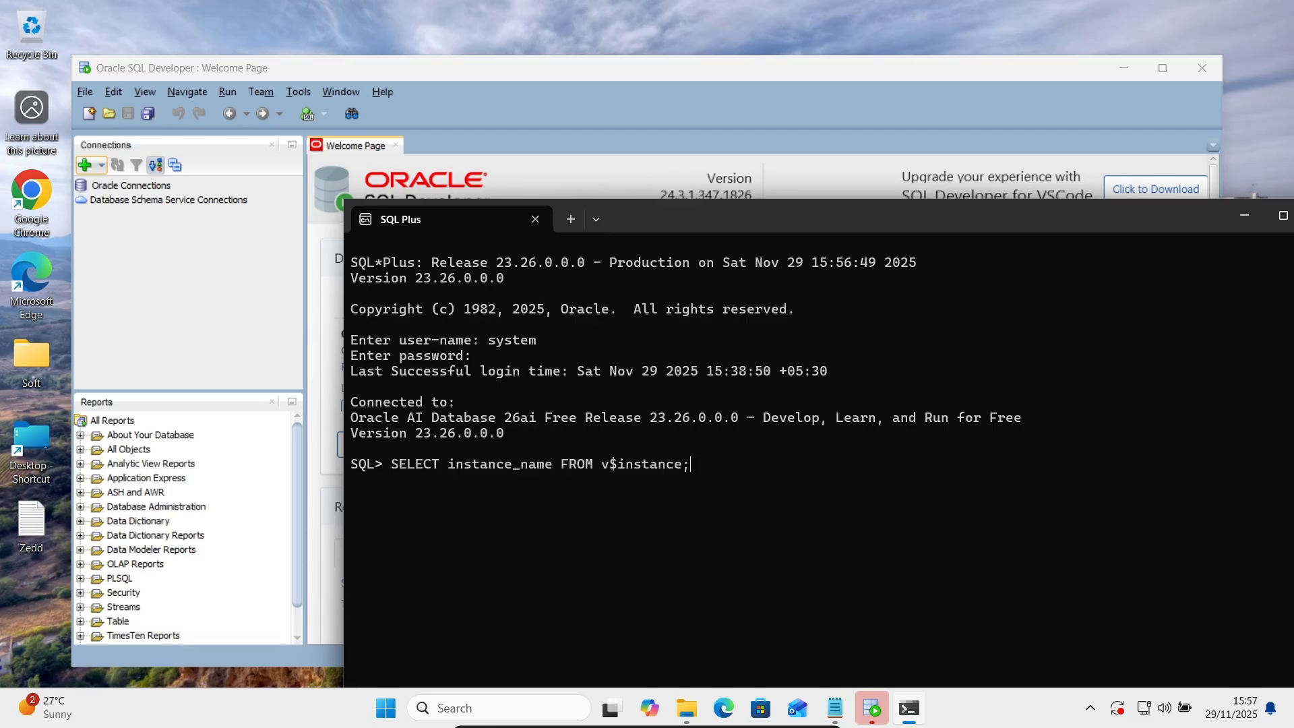
key(Return)
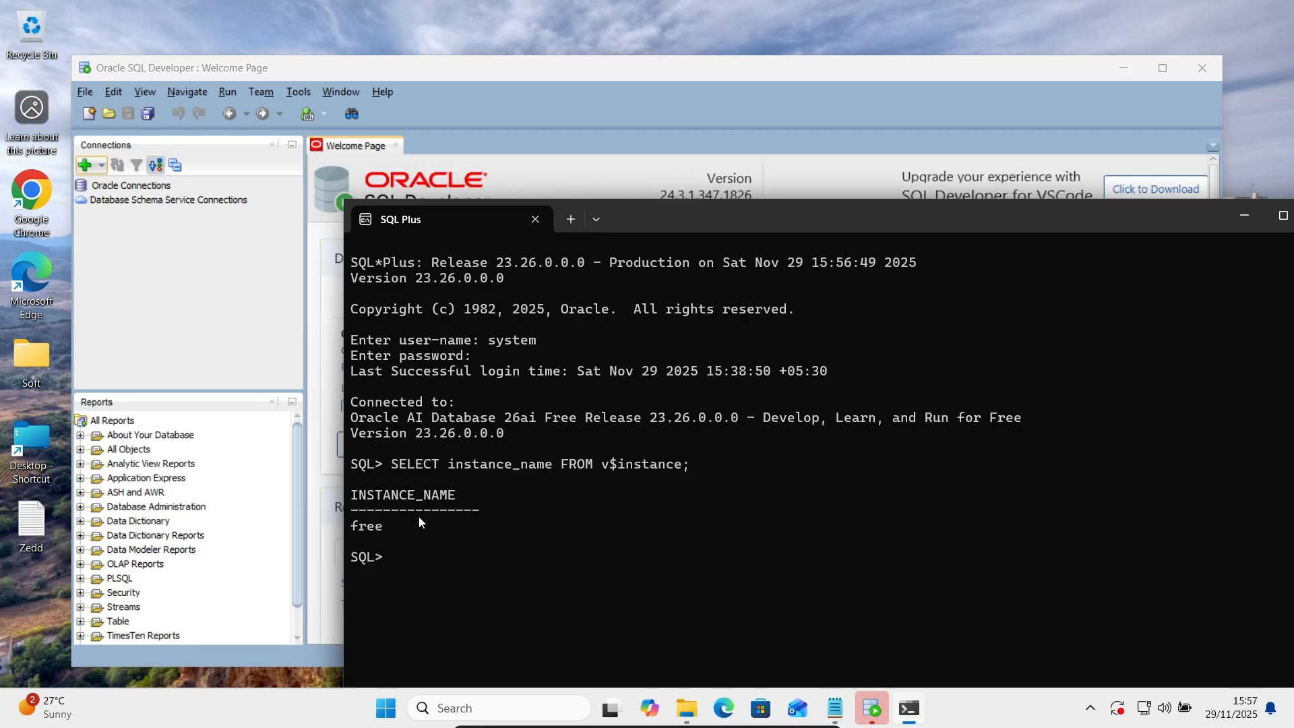
click(1245, 215)
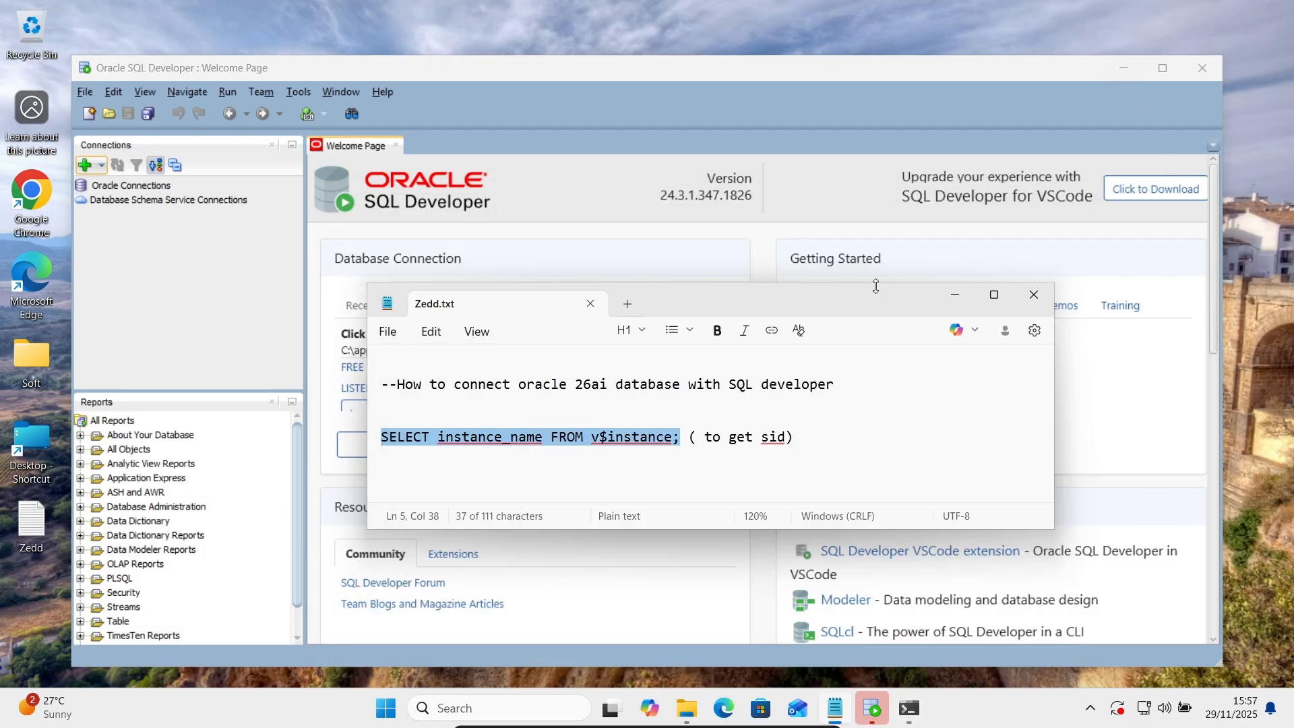
Create a new connection named Conn1 with username system and the account password.
click(956, 294)
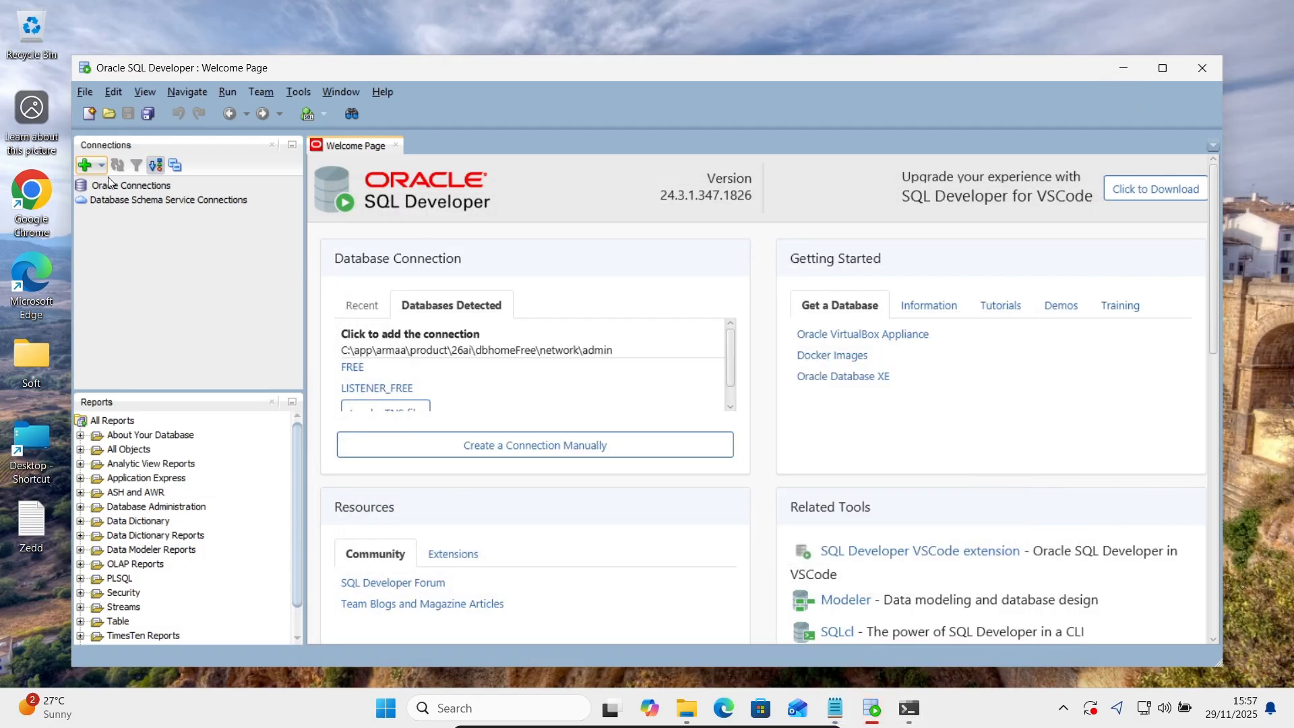
click(83, 164)
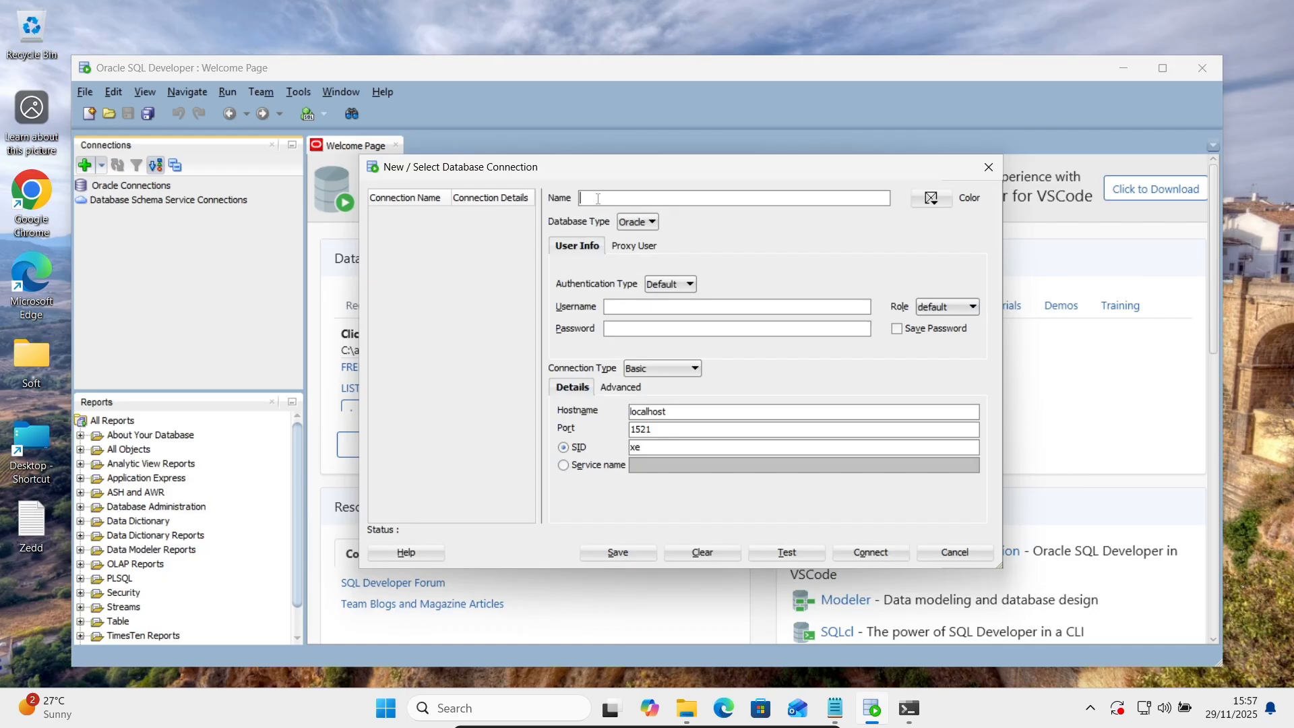
text(Conn1)
click(627, 313)
text(system)
key(Tab)
click(627, 327)
text(oracle)
Launch Task Manager from Windows search.
click(464, 709)
text(tas)
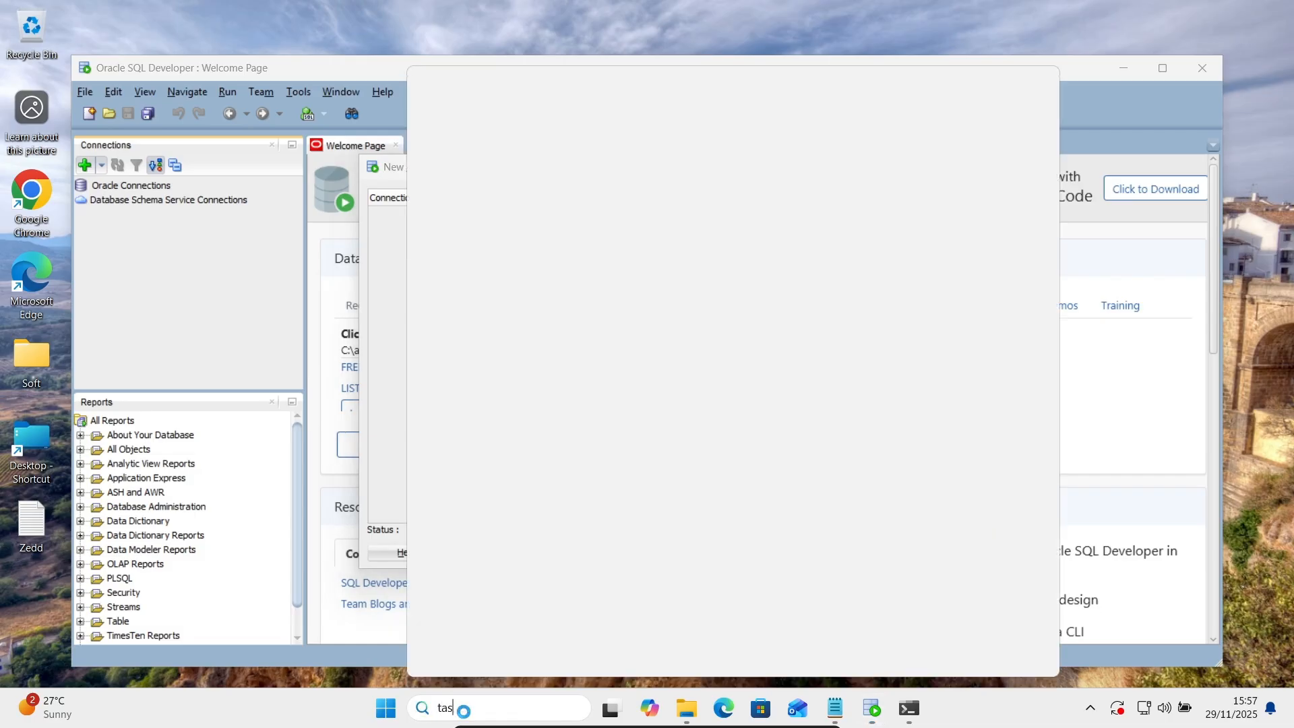
text(k)
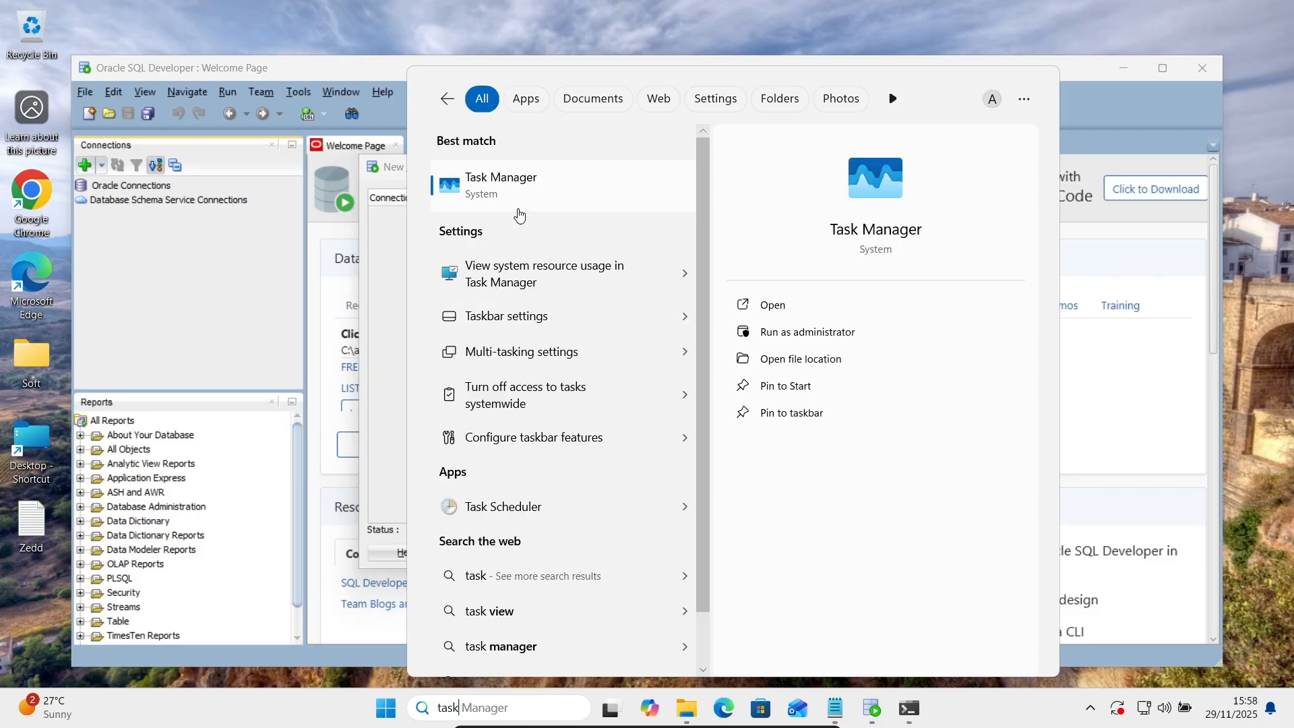
click(510, 197)
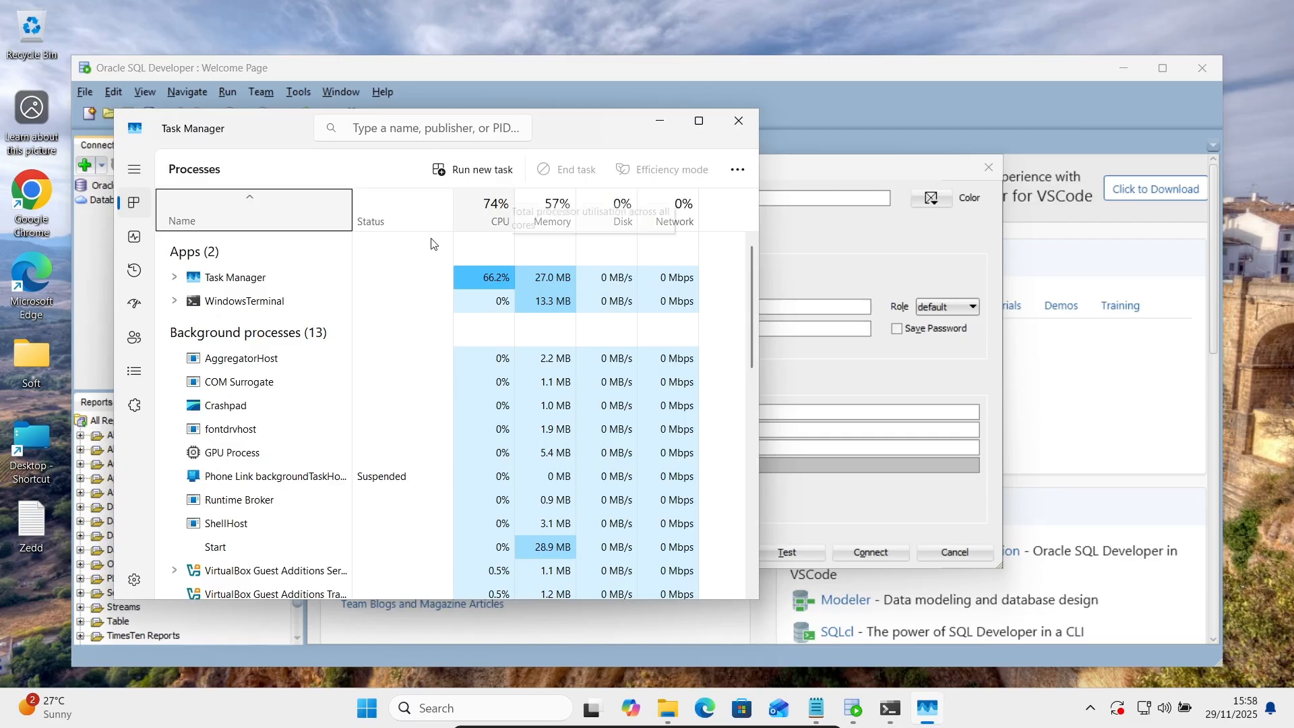
Open the file location of the oracle.exe process from Task Manager's Details list.
click(135, 373)
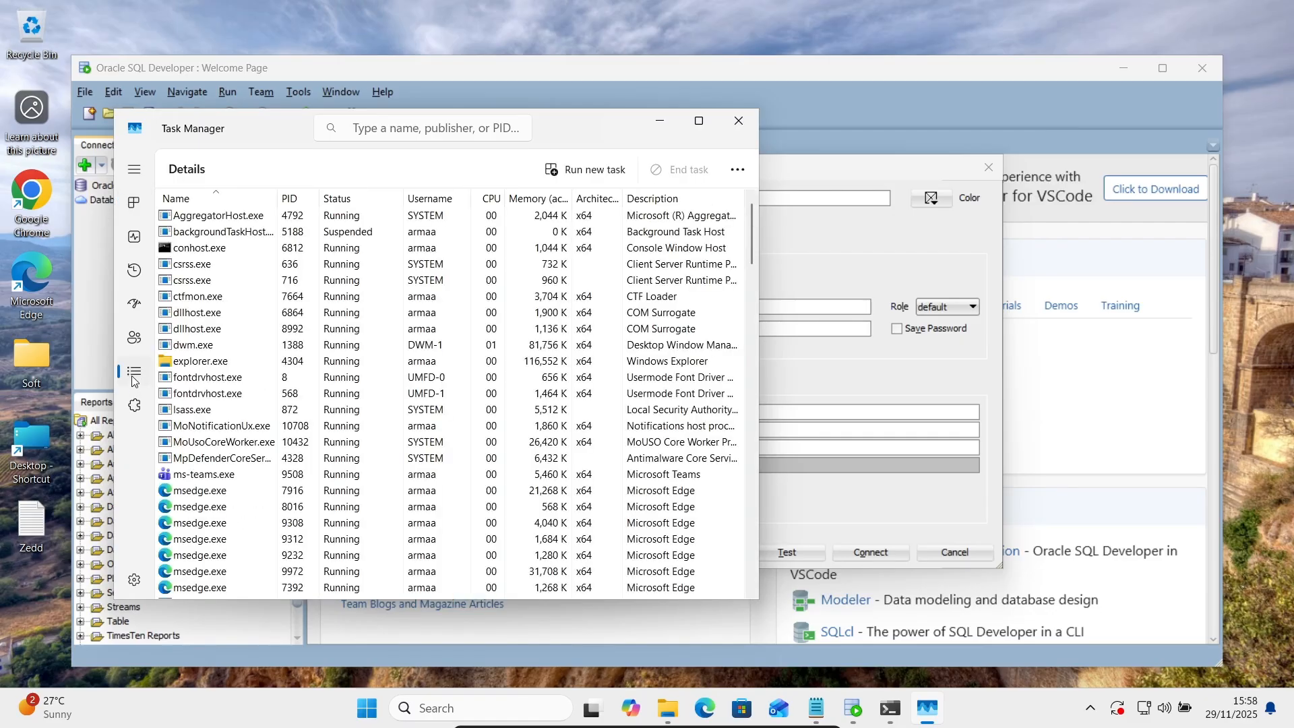
click(206, 311)
key(o)
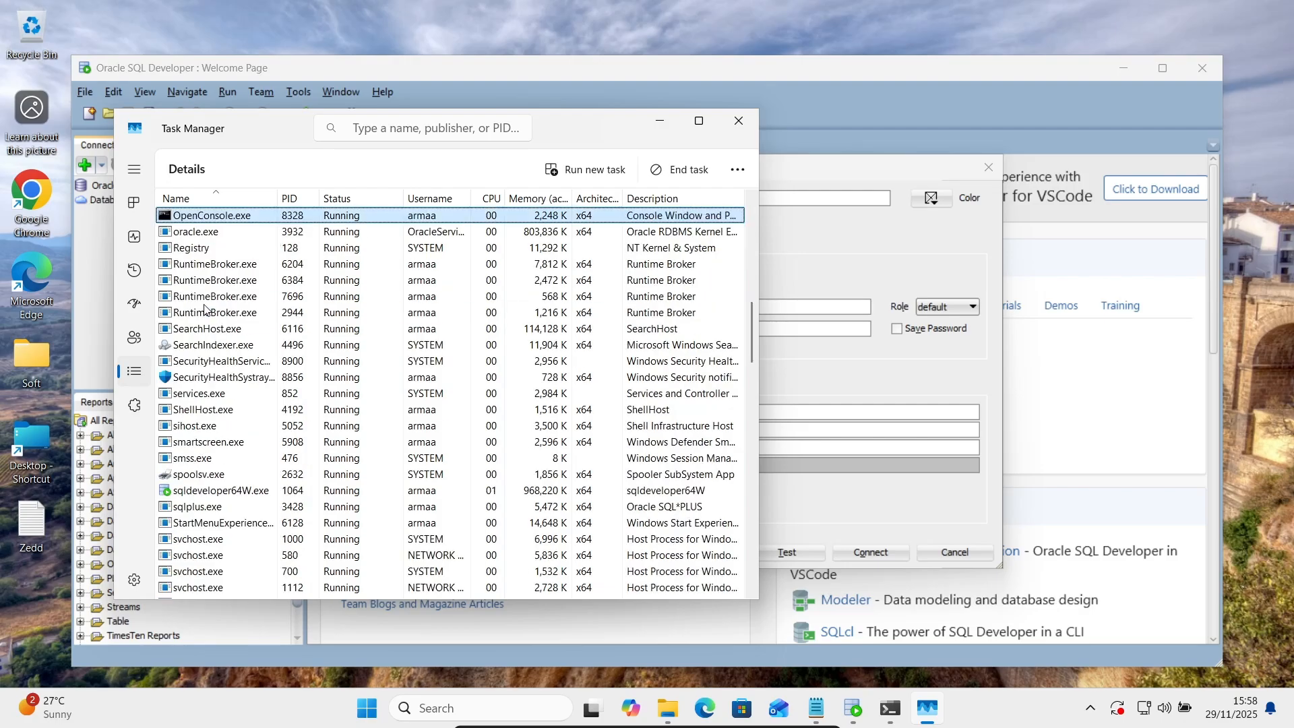
click(202, 234)
right_click(199, 234)
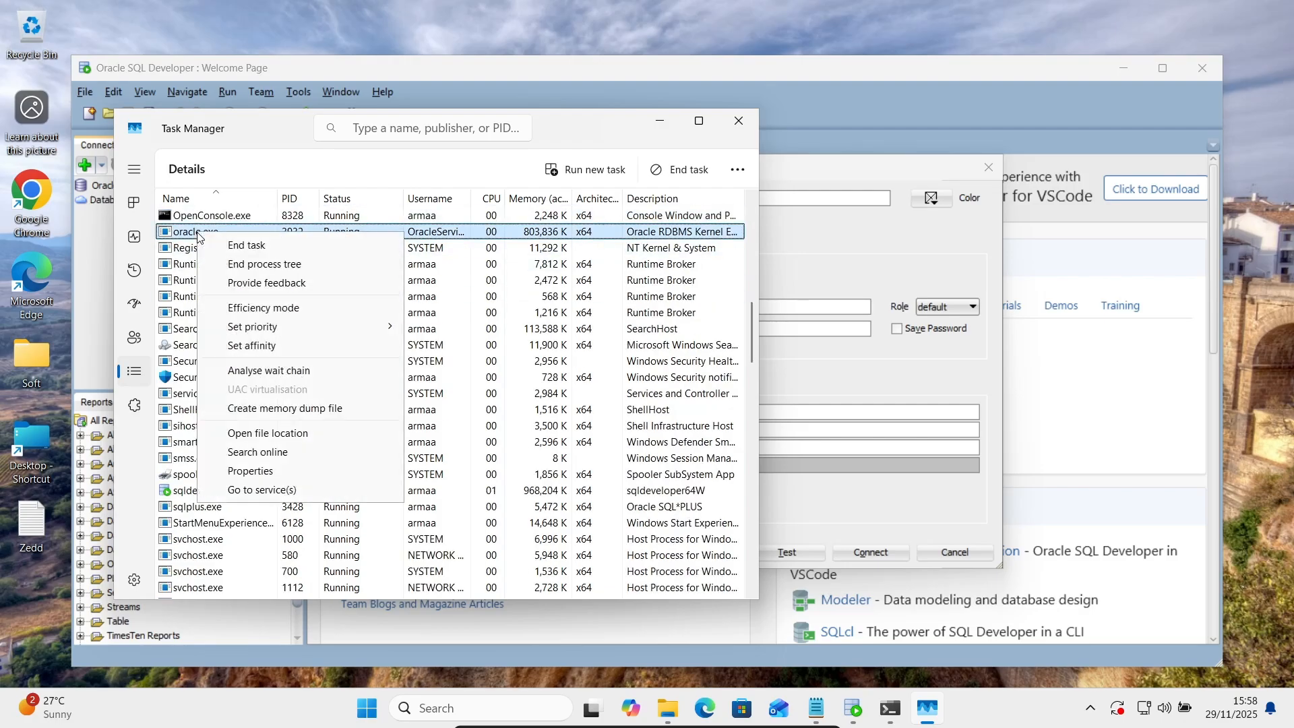
click(248, 438)
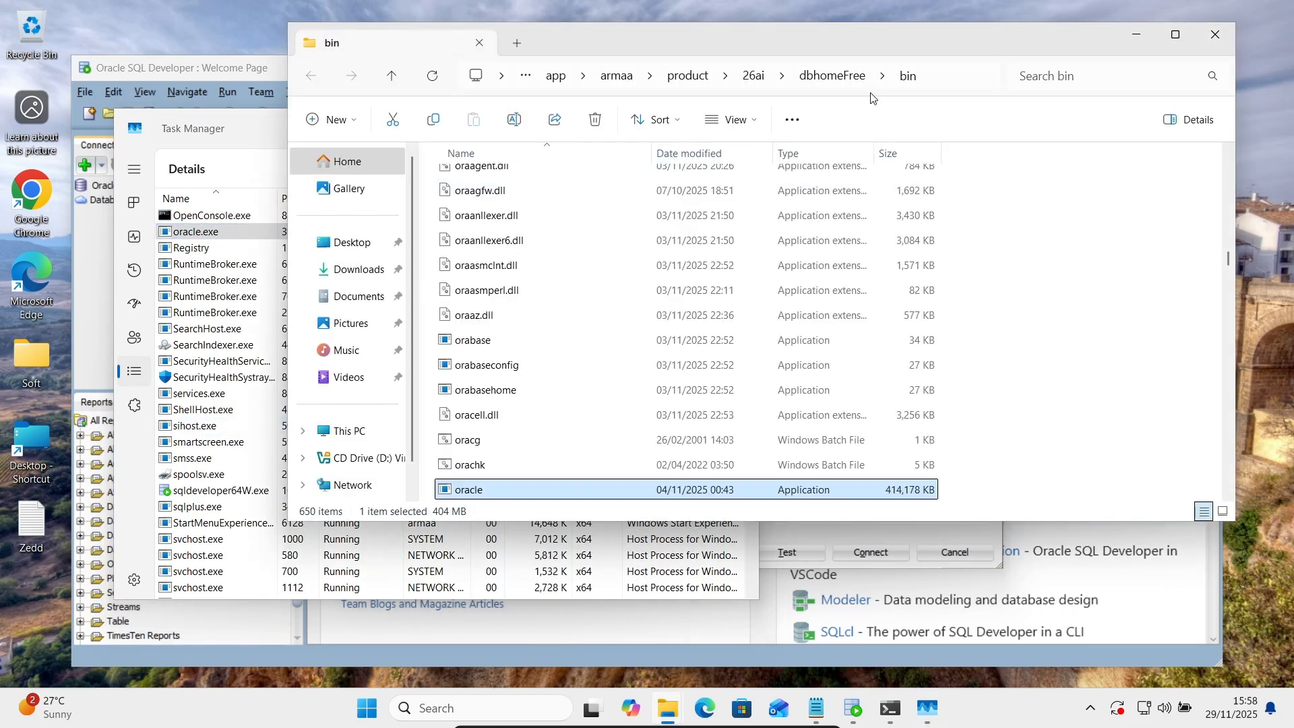
Go to dbhomeFree > network > admin and open tnsnames.ora in Notepad.
click(839, 83)
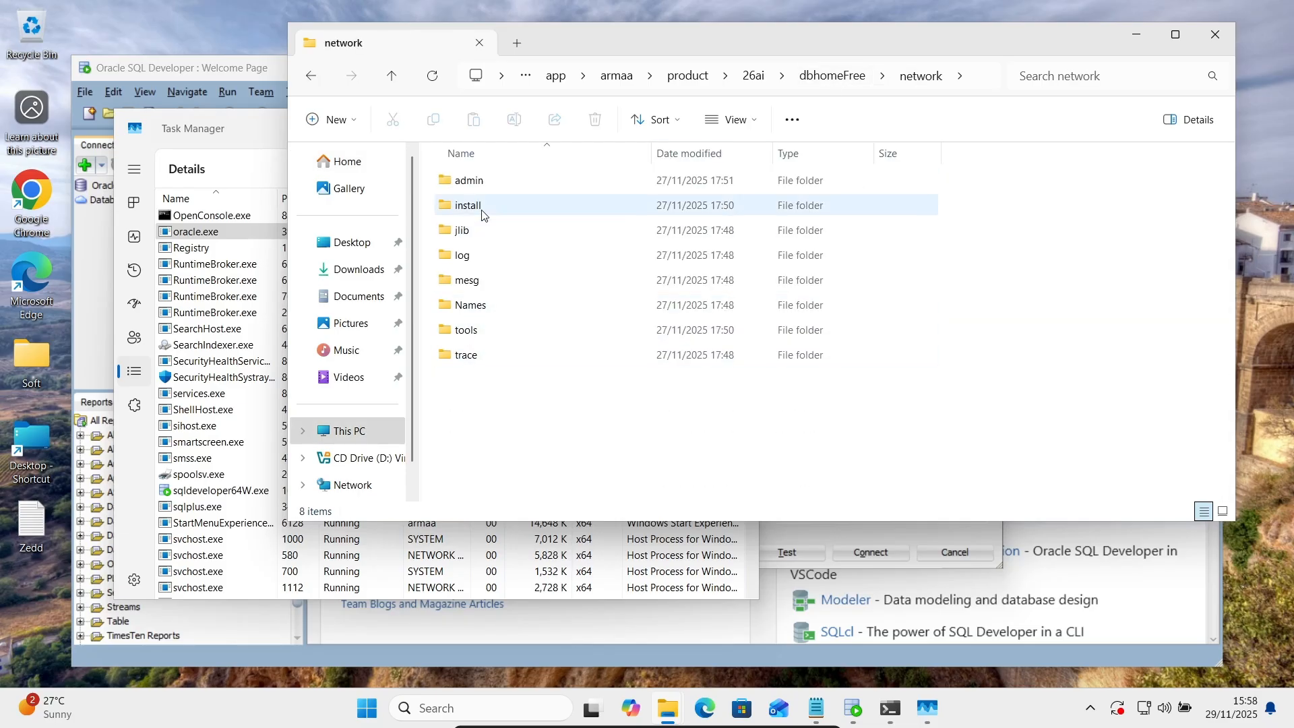
double_click(472, 192)
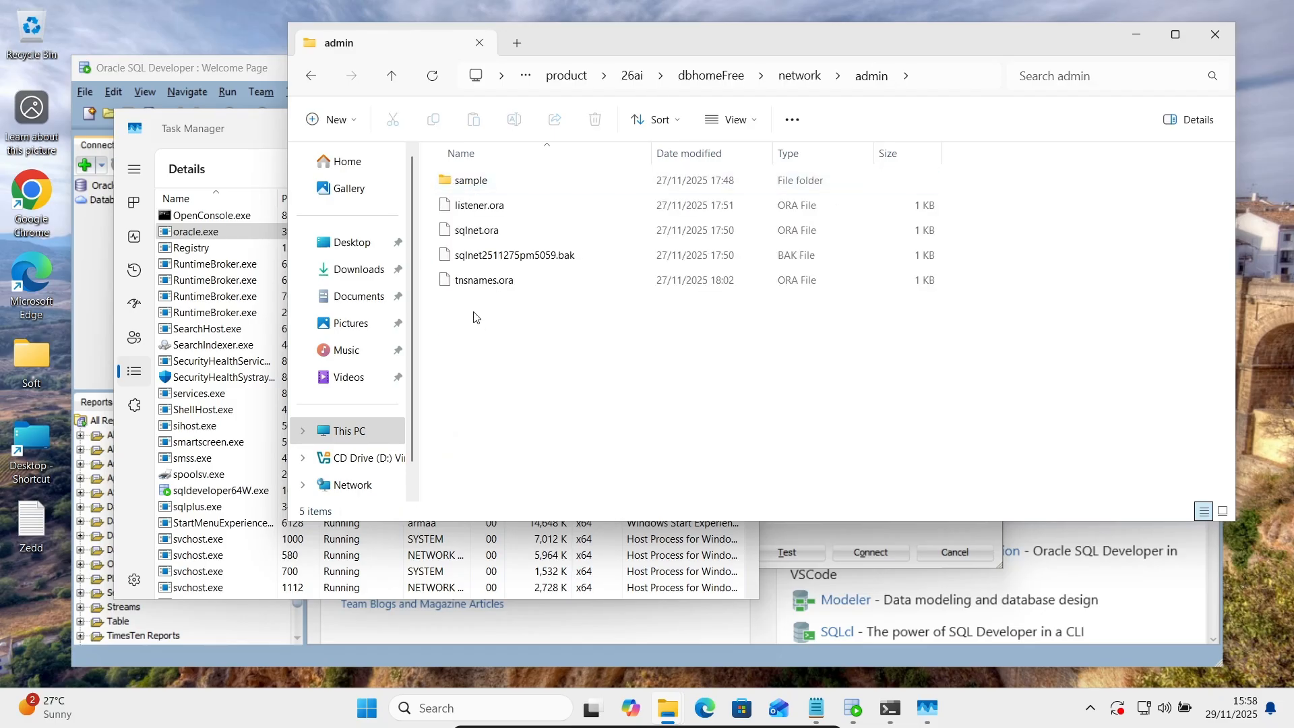
click(469, 283)
right_click(470, 283)
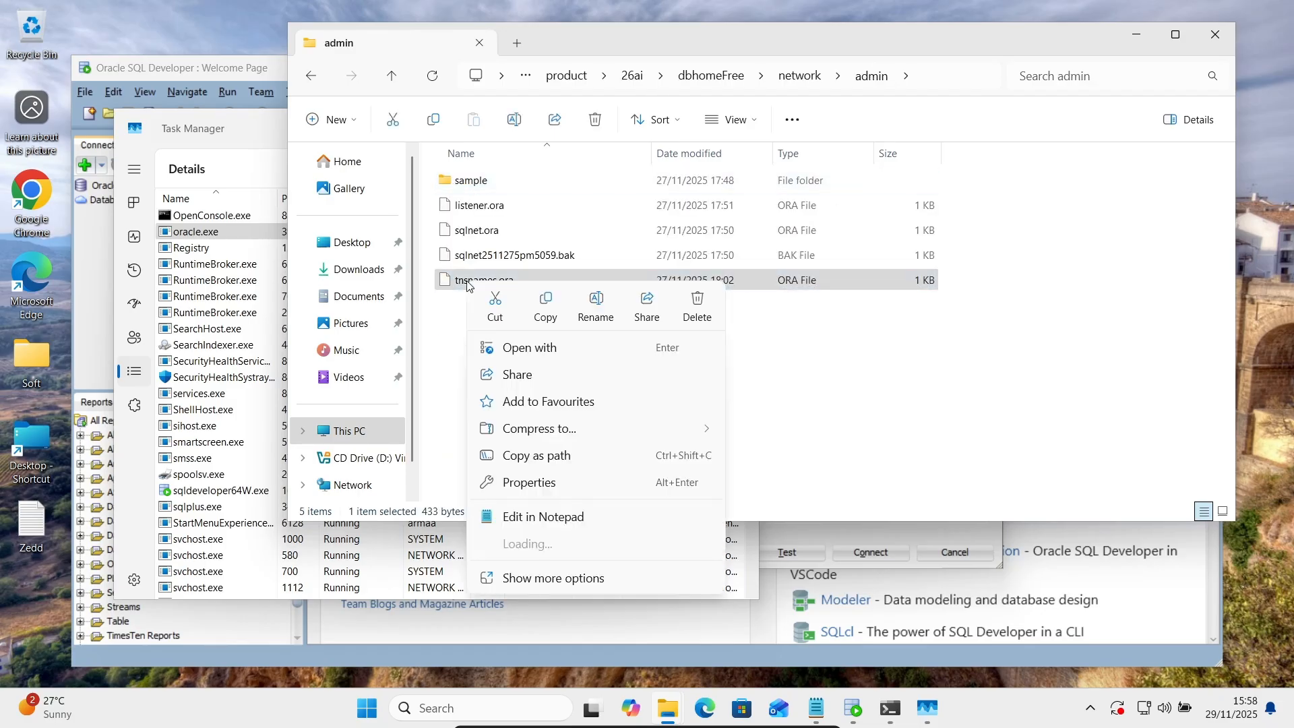
click(530, 517)
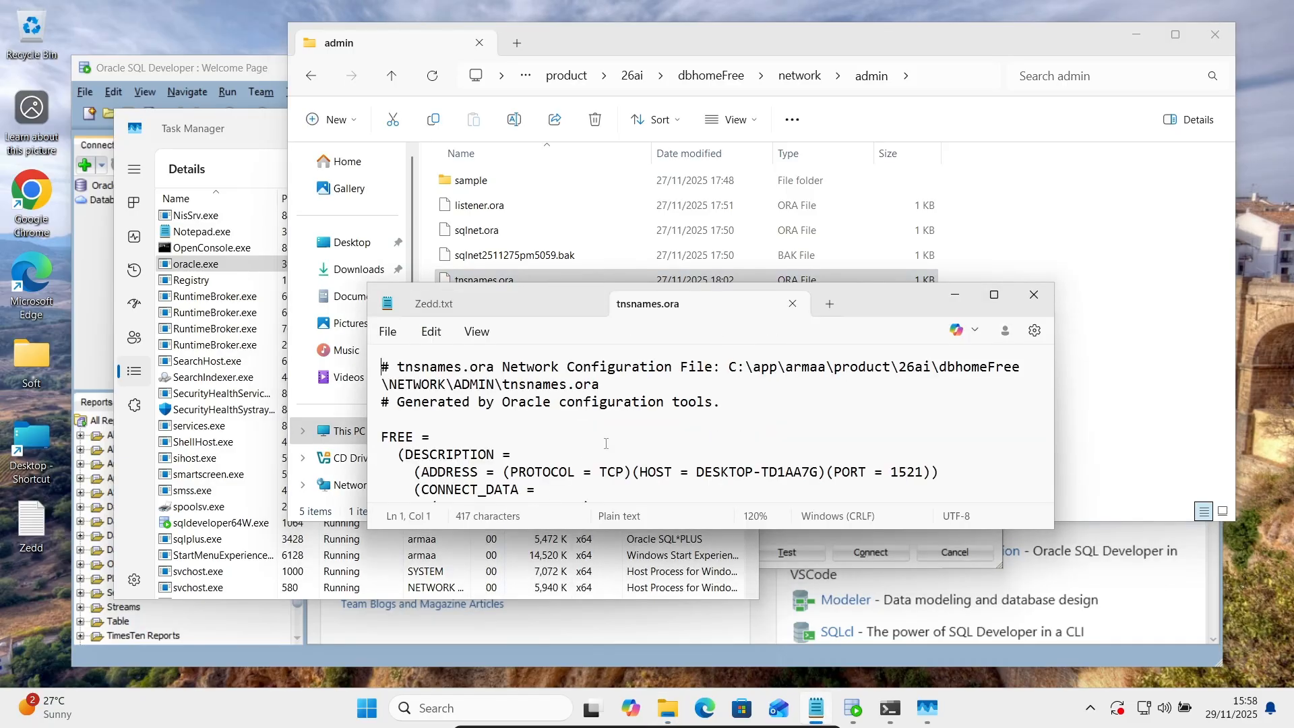
Review the FREE entry in tnsnames.ora, then close it and the admin folder window.
click(656, 453)
key(Down)
key(Down)
key(Down)
key(Down)
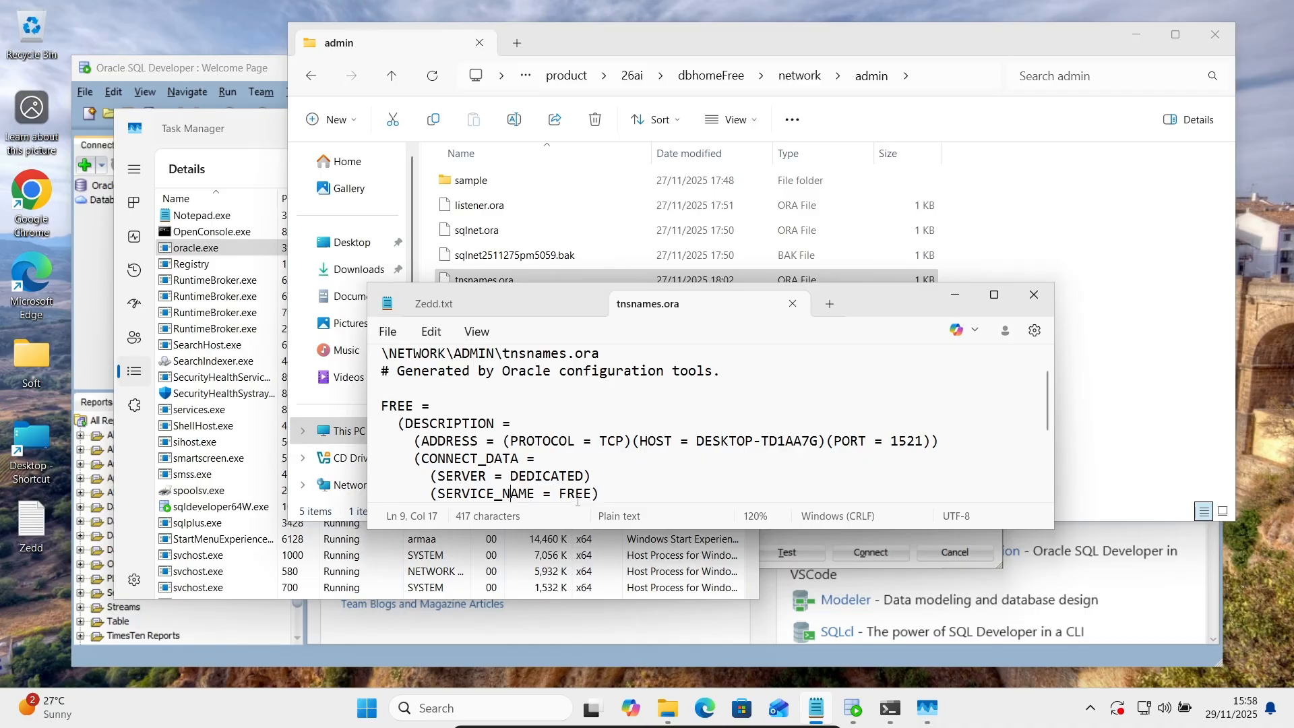
click(794, 307)
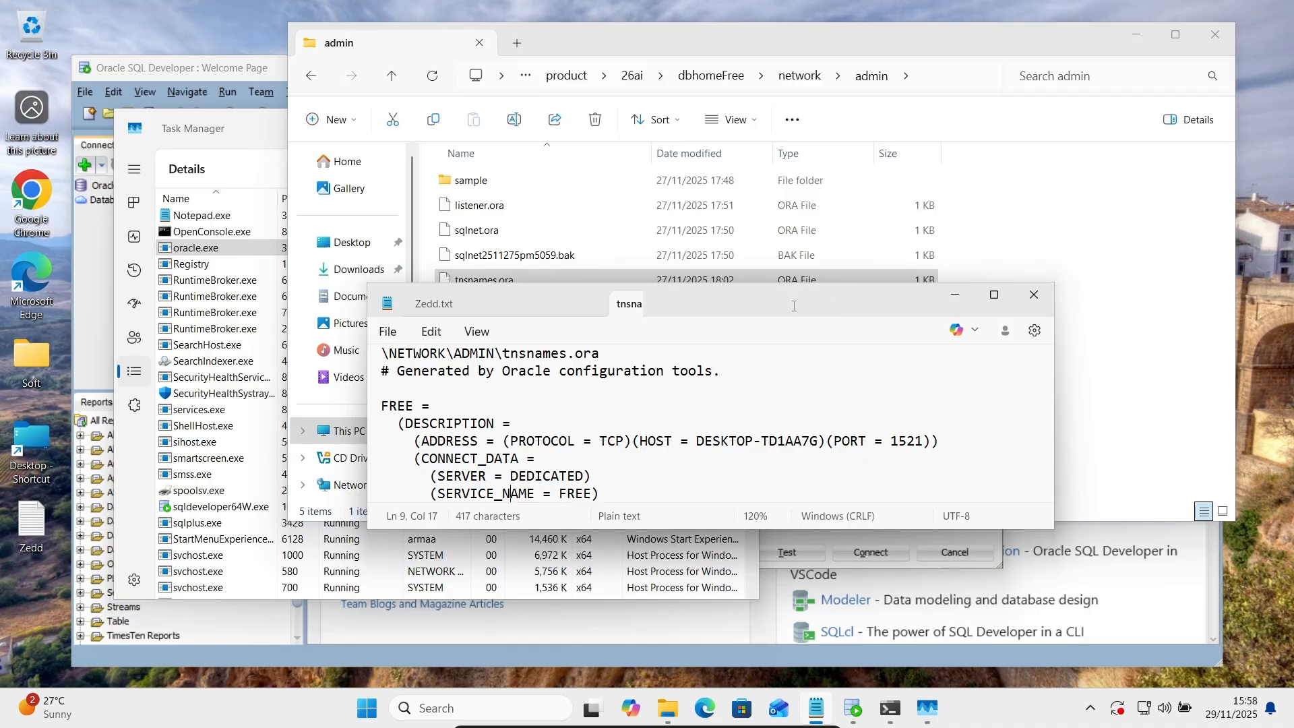
click(955, 295)
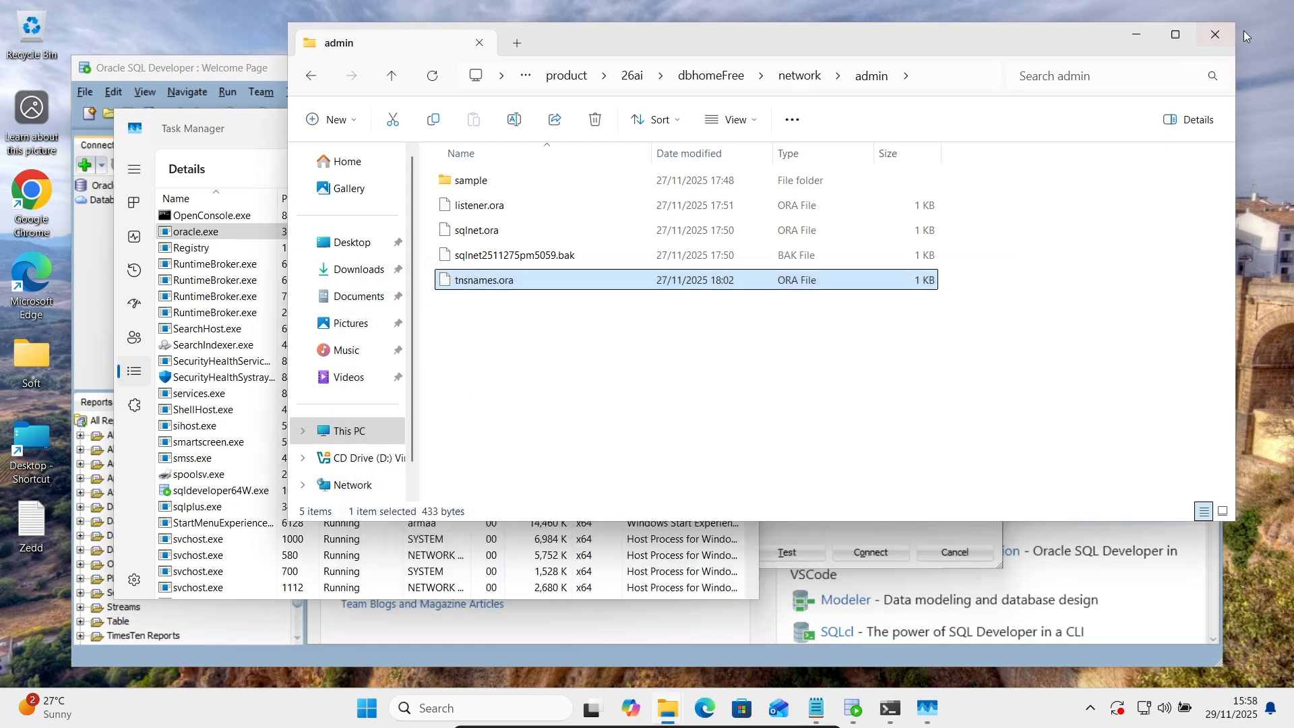
click(1215, 34)
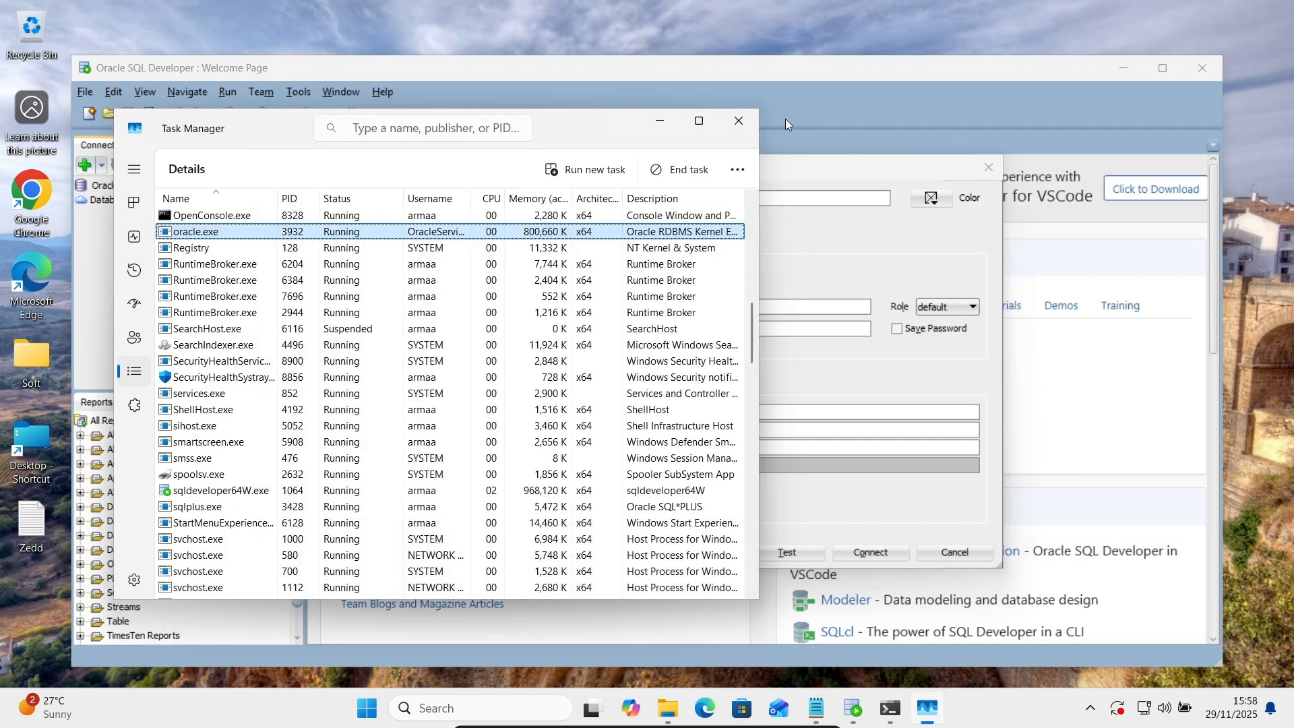
Change Conn1's SID from xe to free, test it successfully and connect.
click(738, 120)
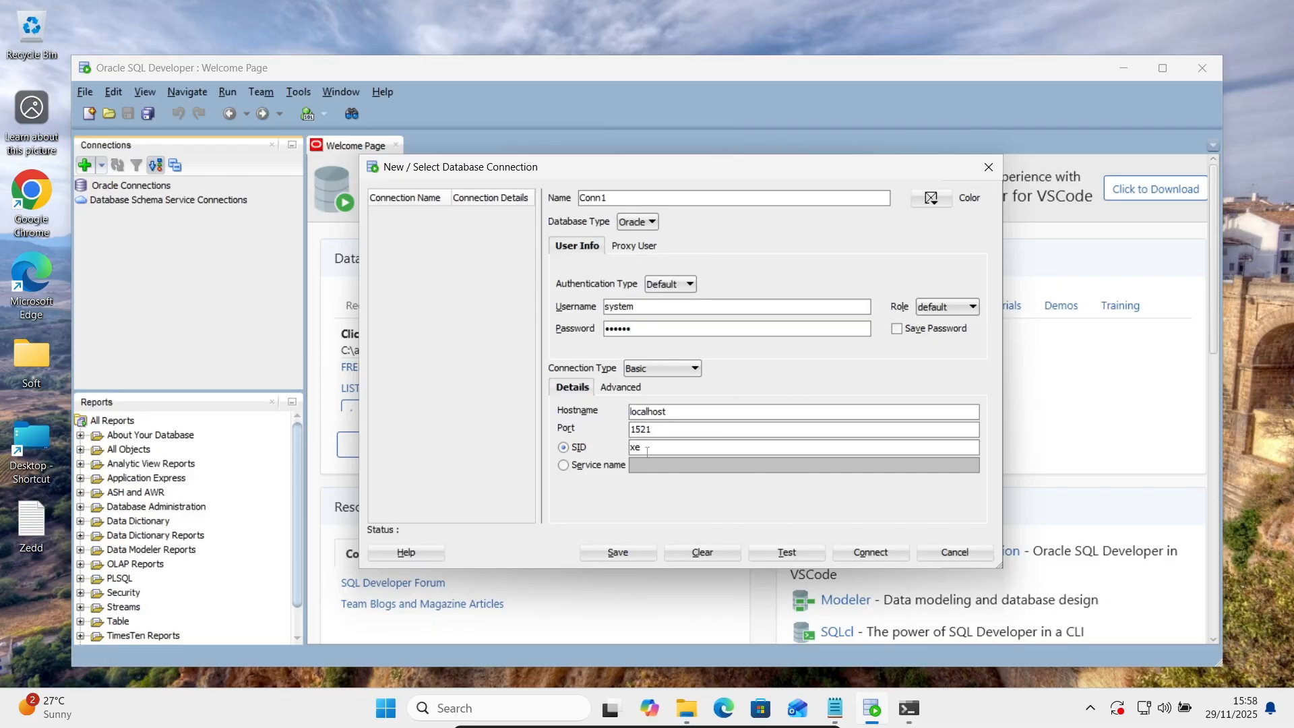
click(647, 451)
key(BackSpace)
text(free)
click(773, 551)
click(864, 550)
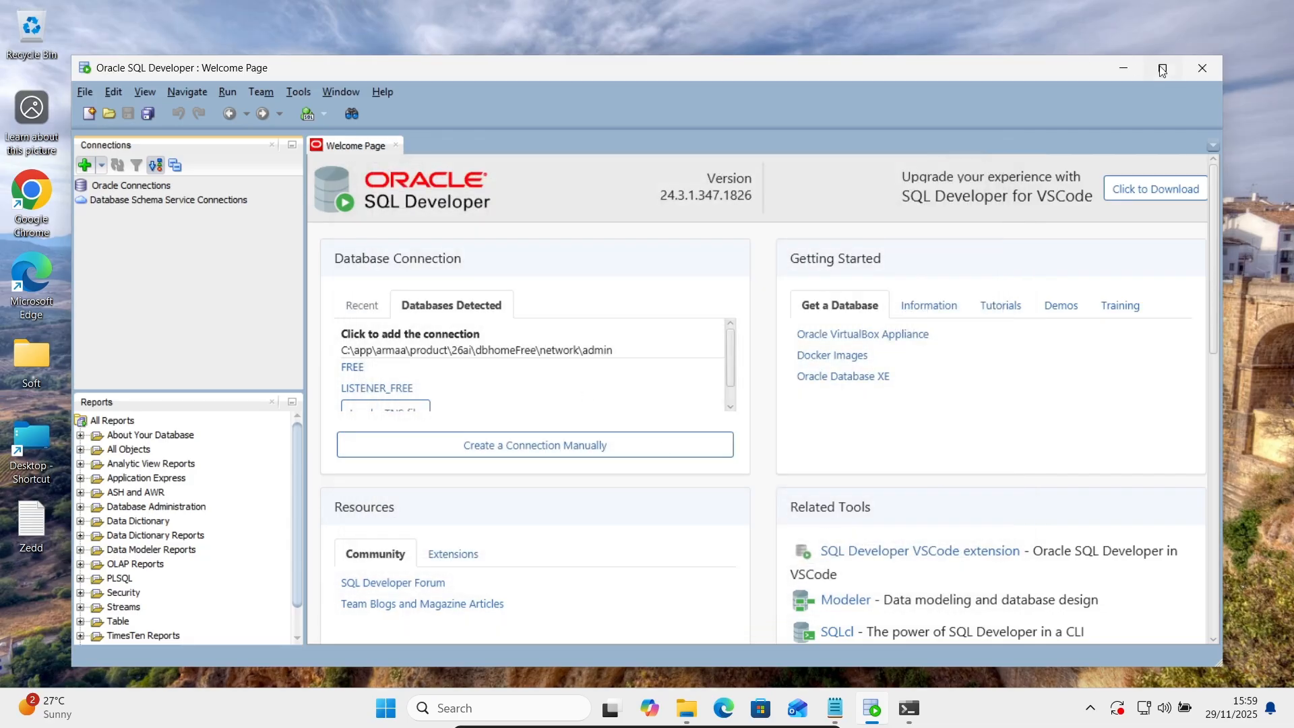
Expand Conn1's Tables, Views and Indexes nodes in the maximized Connections tree.
click(1163, 68)
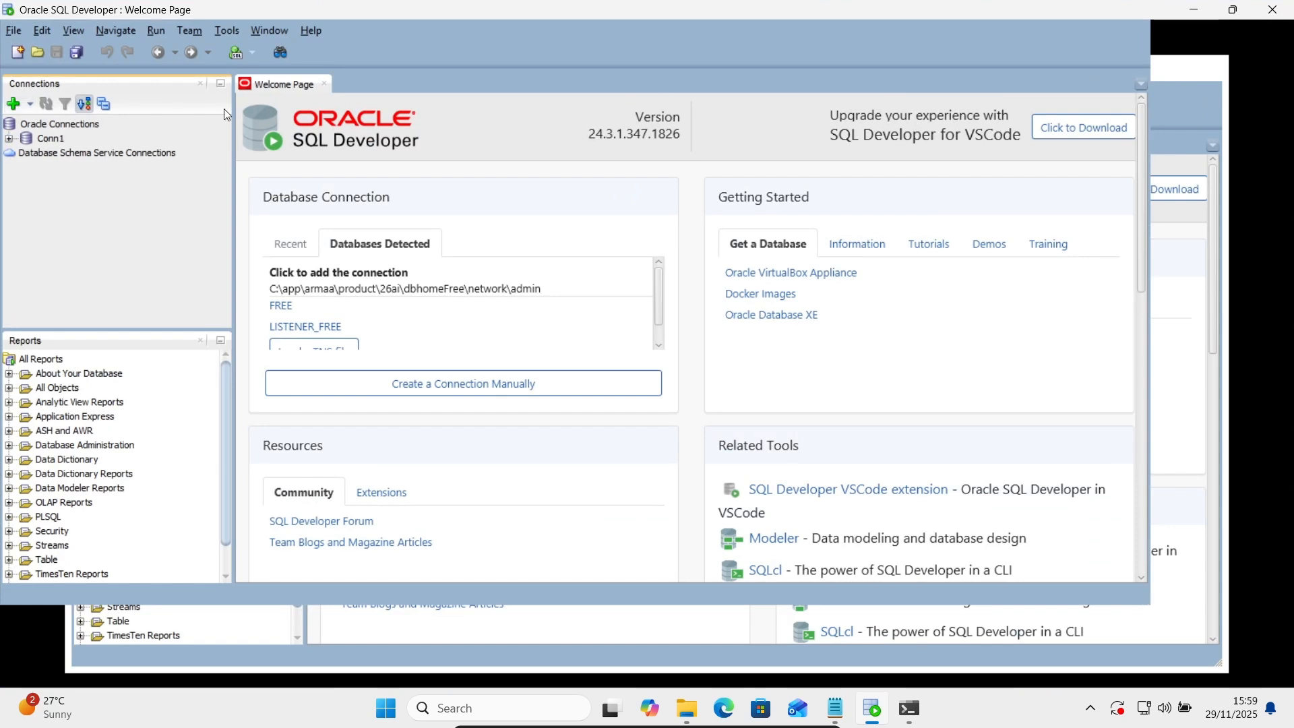
click(9, 140)
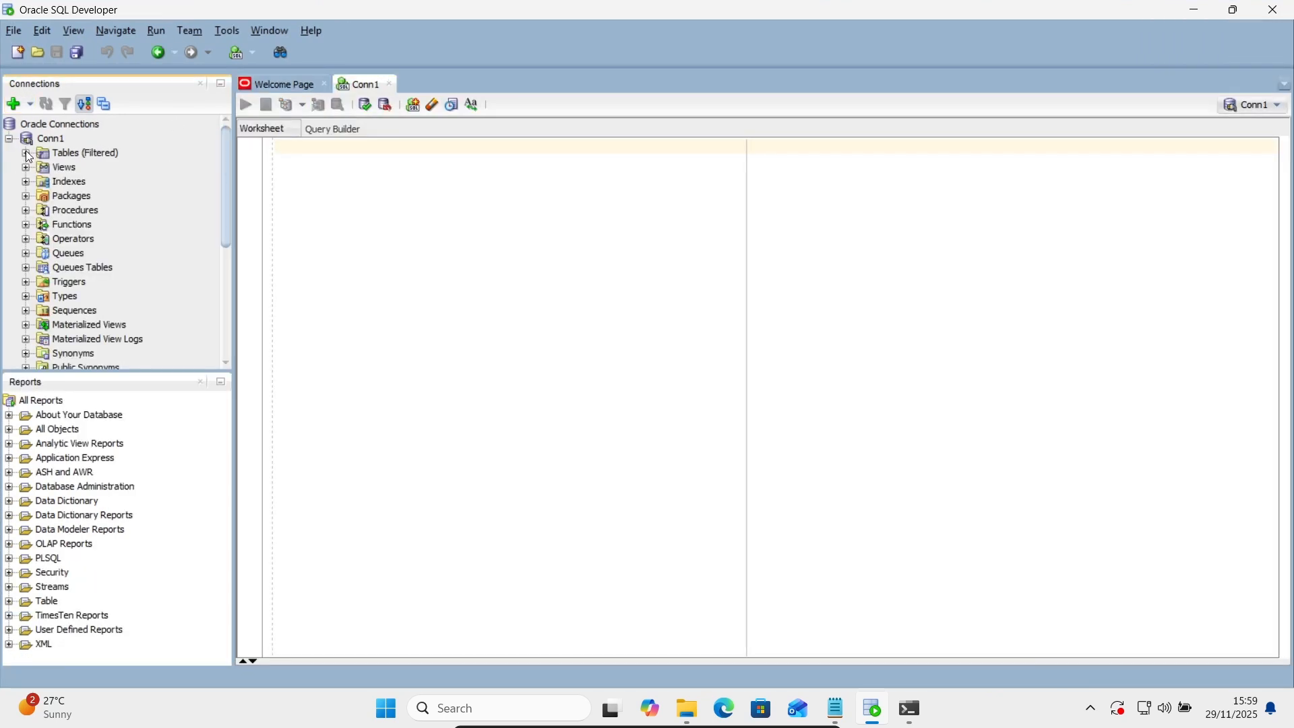
click(26, 153)
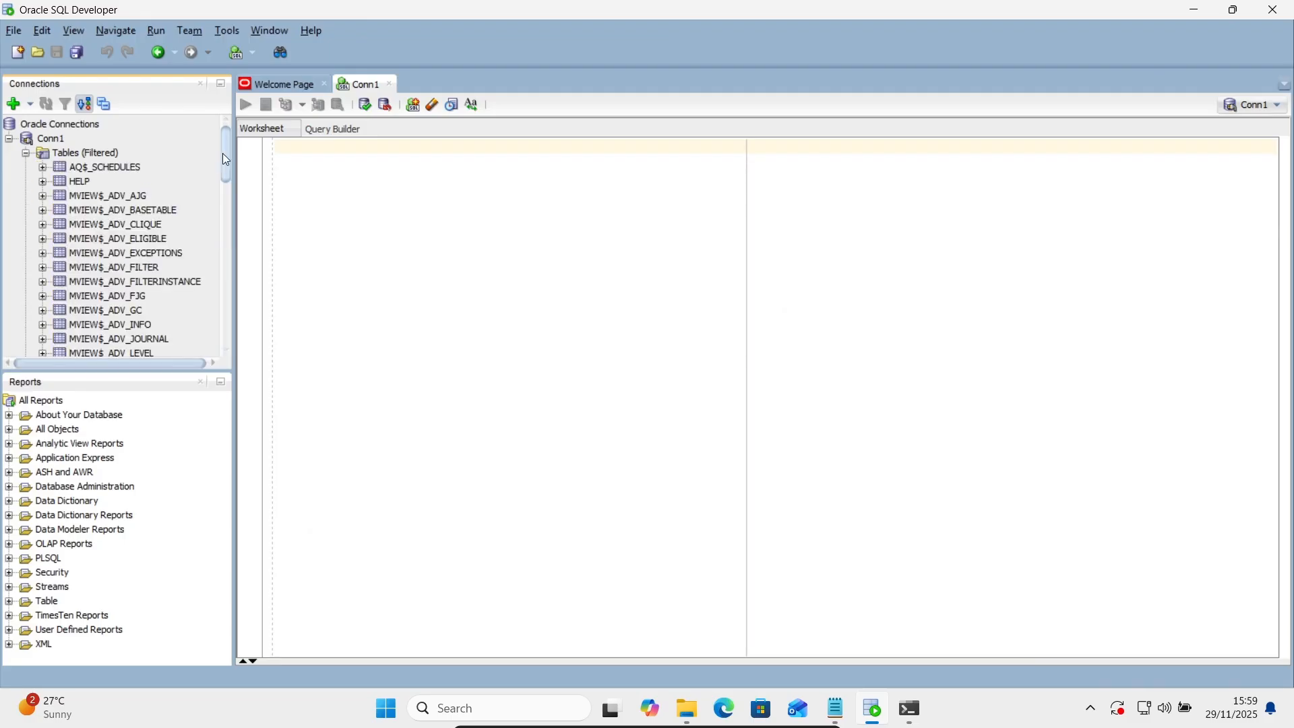
click(221, 382)
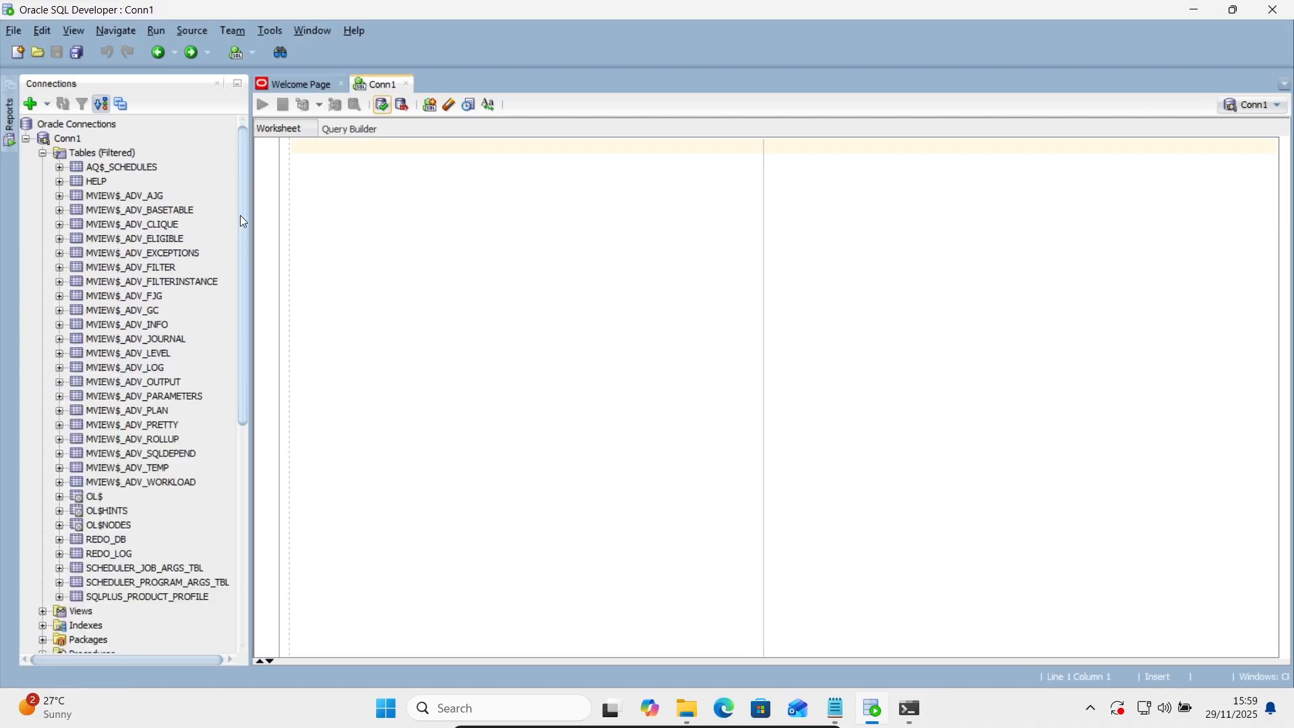
drag(242, 230, 250, 400)
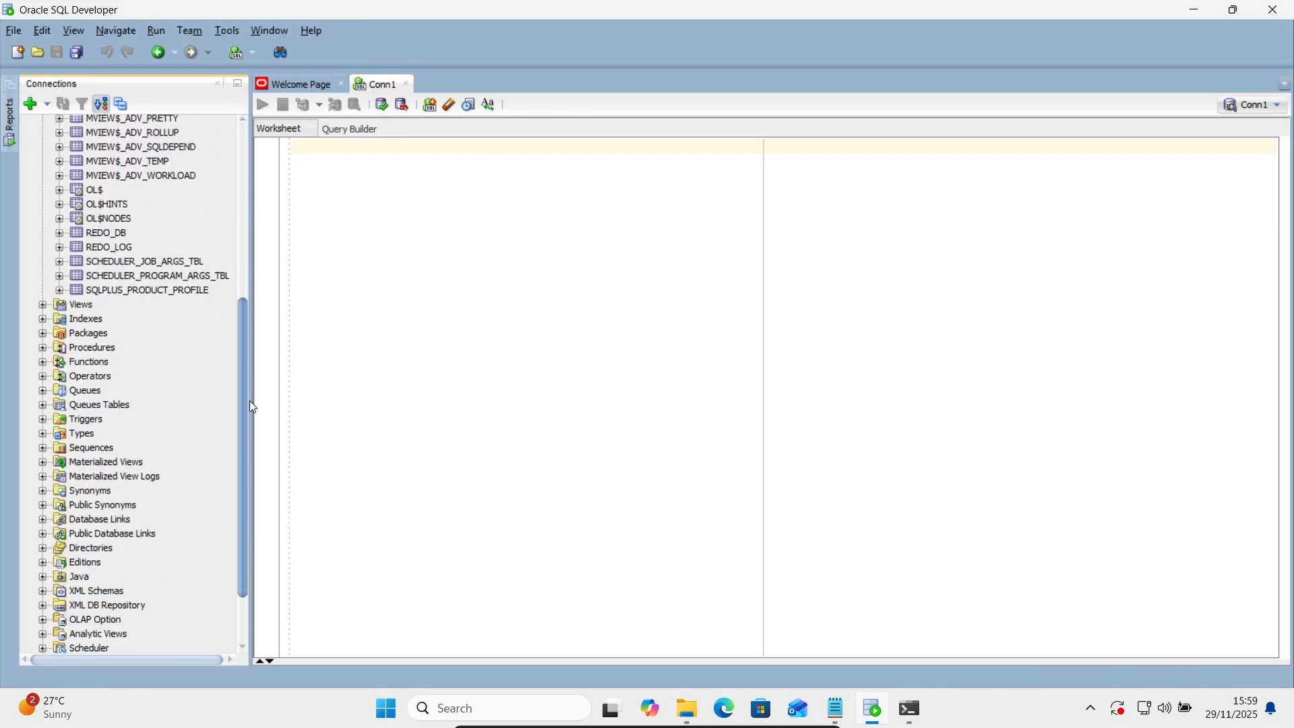
click(42, 305)
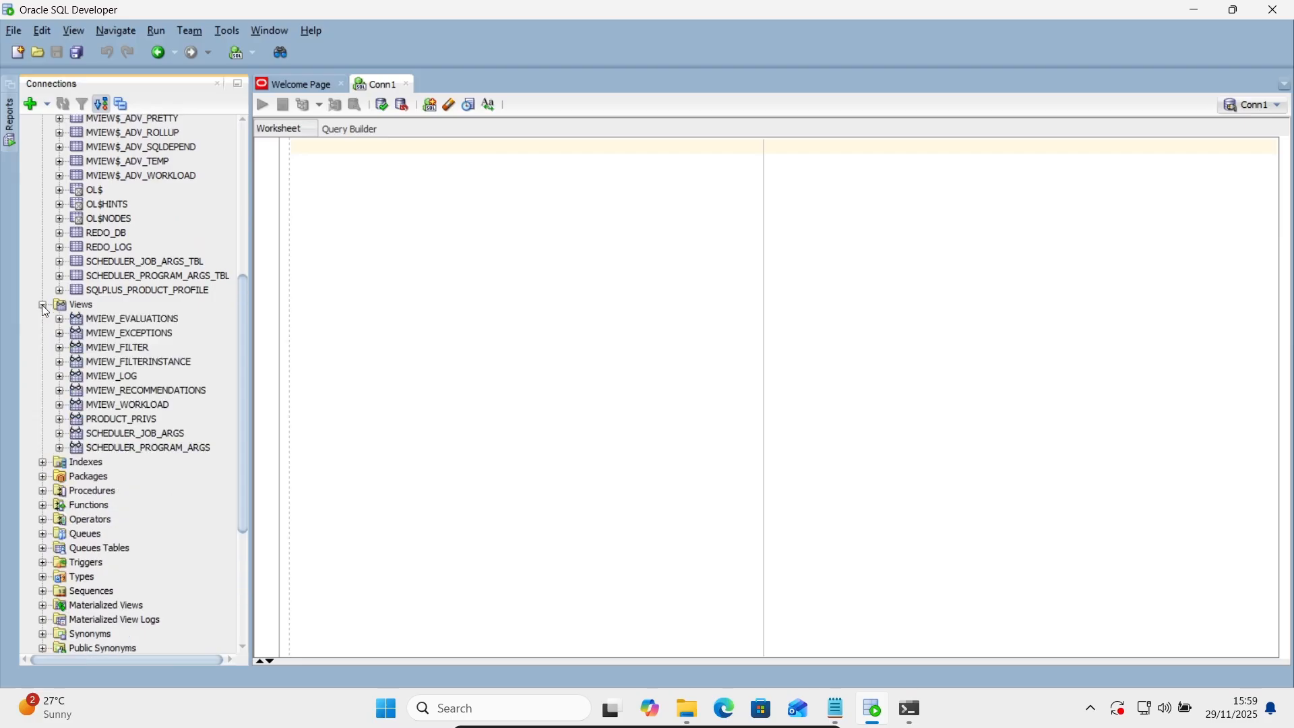
click(42, 463)
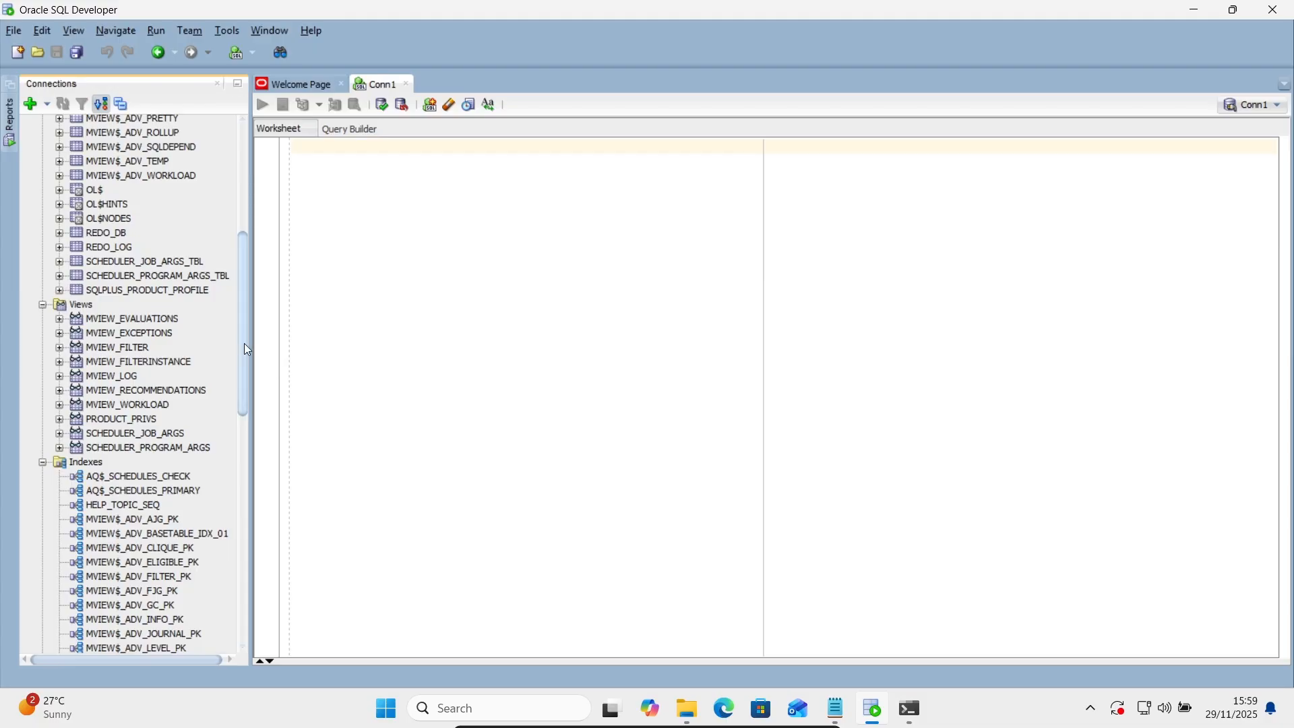
drag(247, 349, 256, 184)
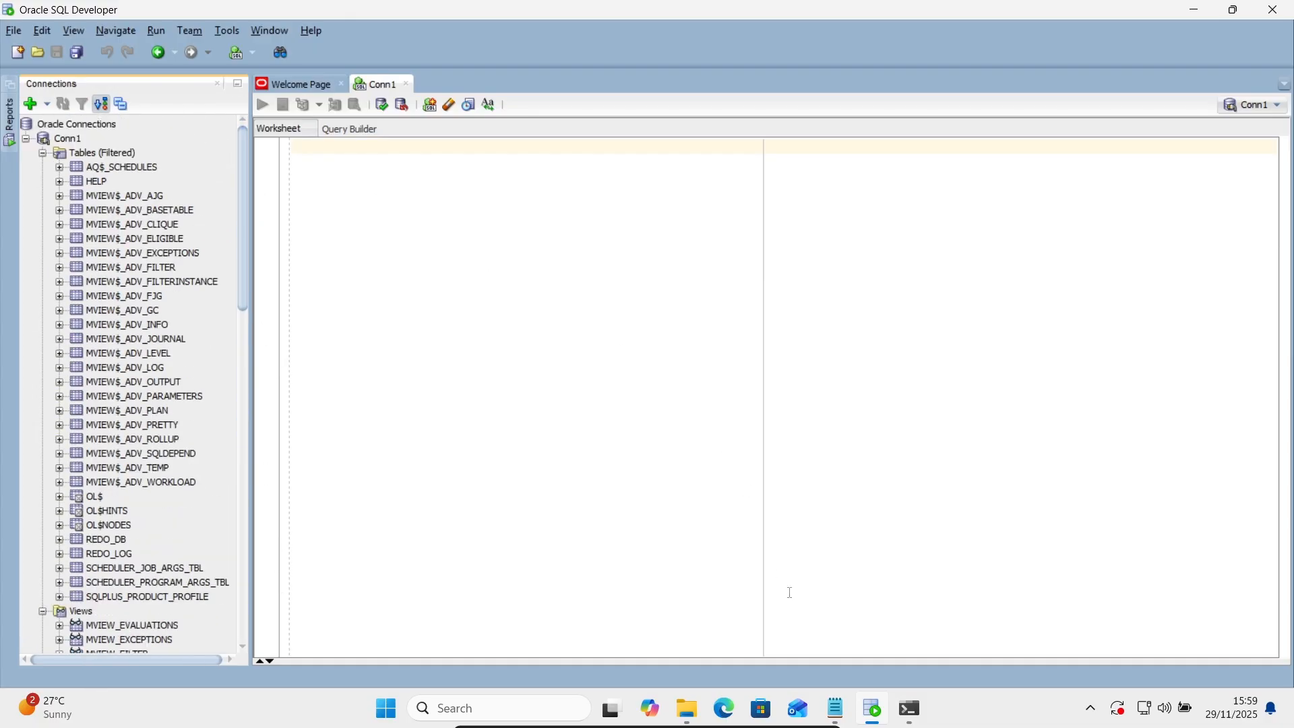
click(836, 707)
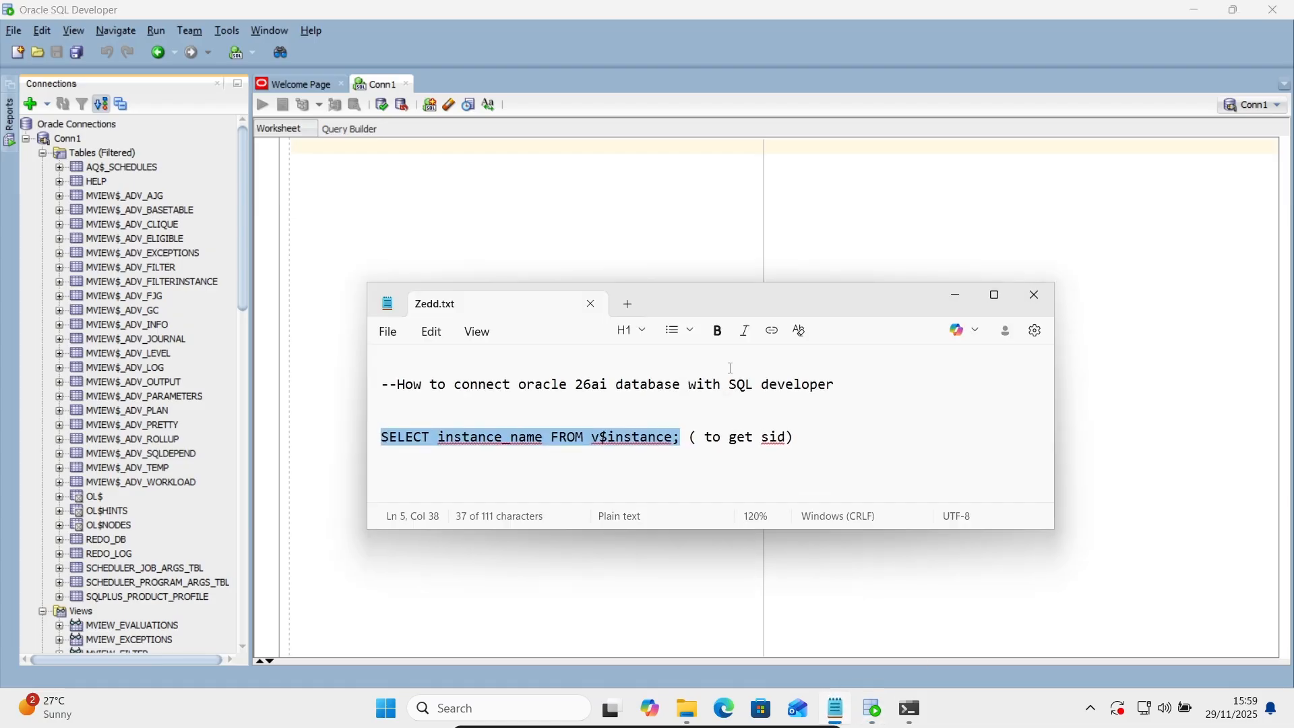